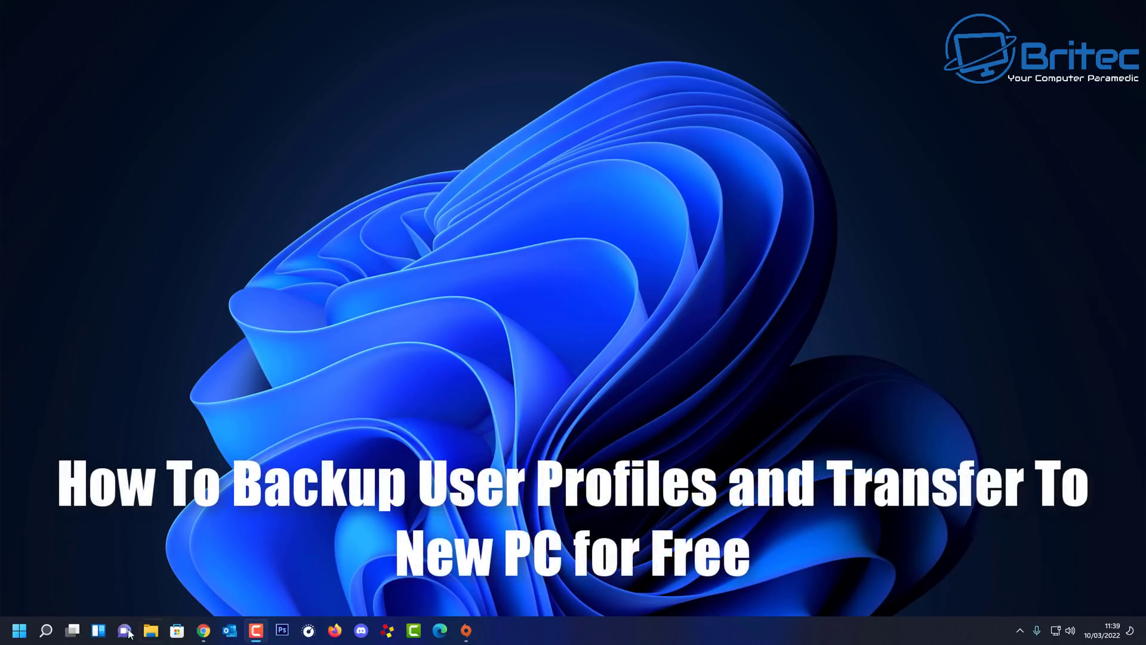
Open the browser from the taskbar to the Carifred PCData Back product page
{"action": "left_click", "coordinate": [151, 632]}
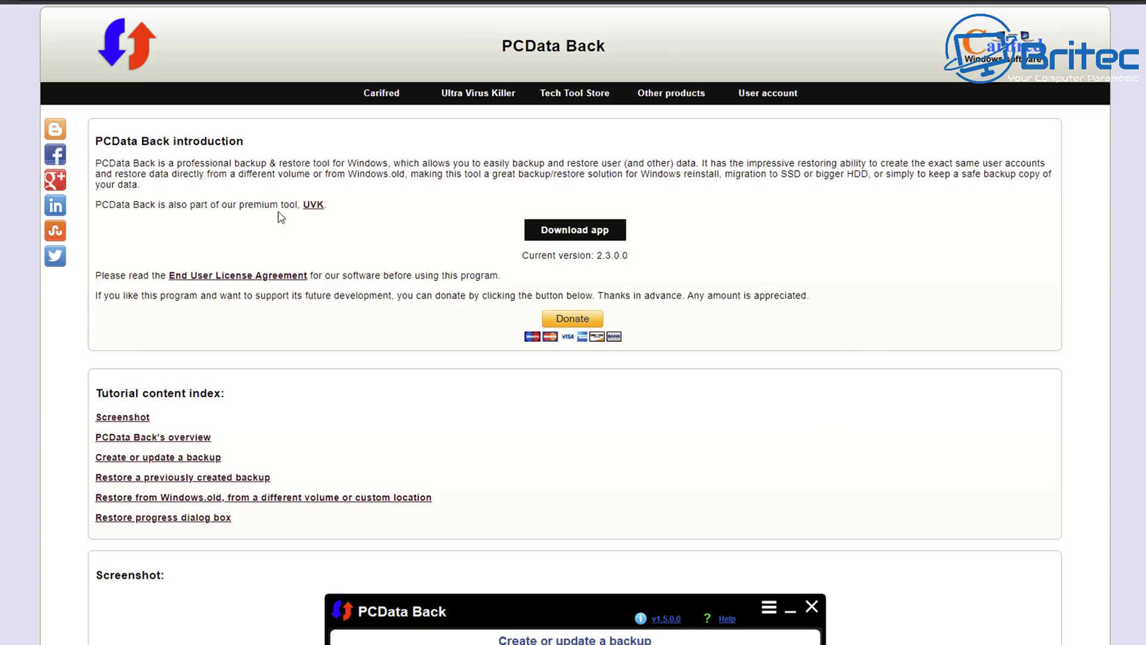
Download the PCData Back app from the Carifred page and run it
{"action": "left_click_drag", "start_coordinate": [95, 204], "coordinate": [361, 214]}
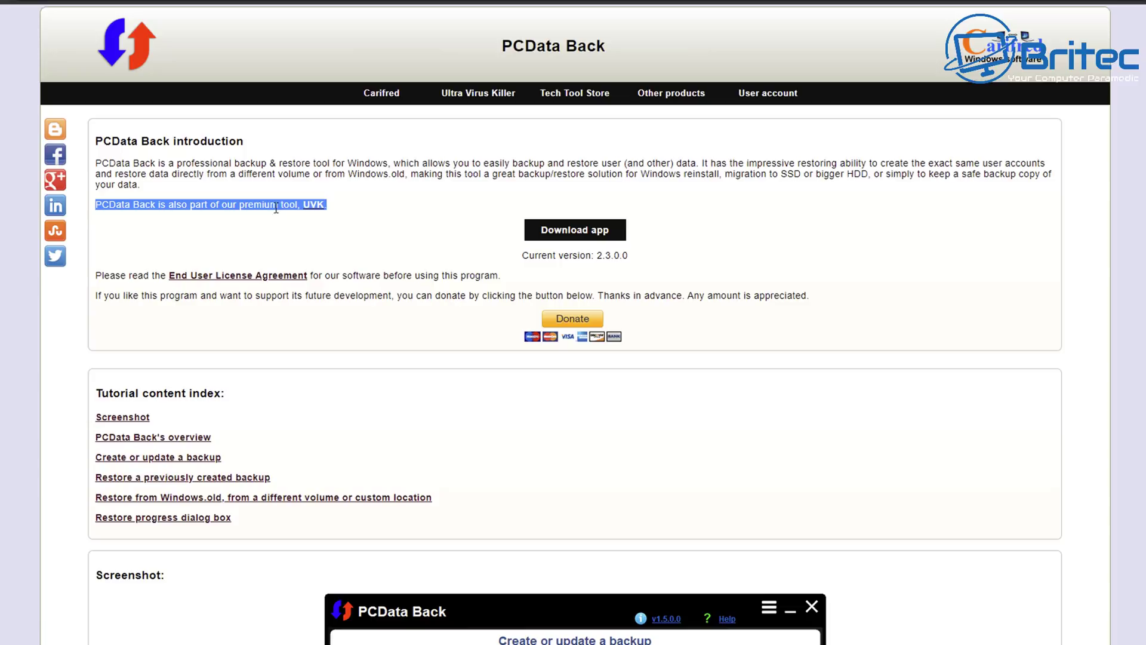
{"action": "left_click", "coordinate": [281, 247]}
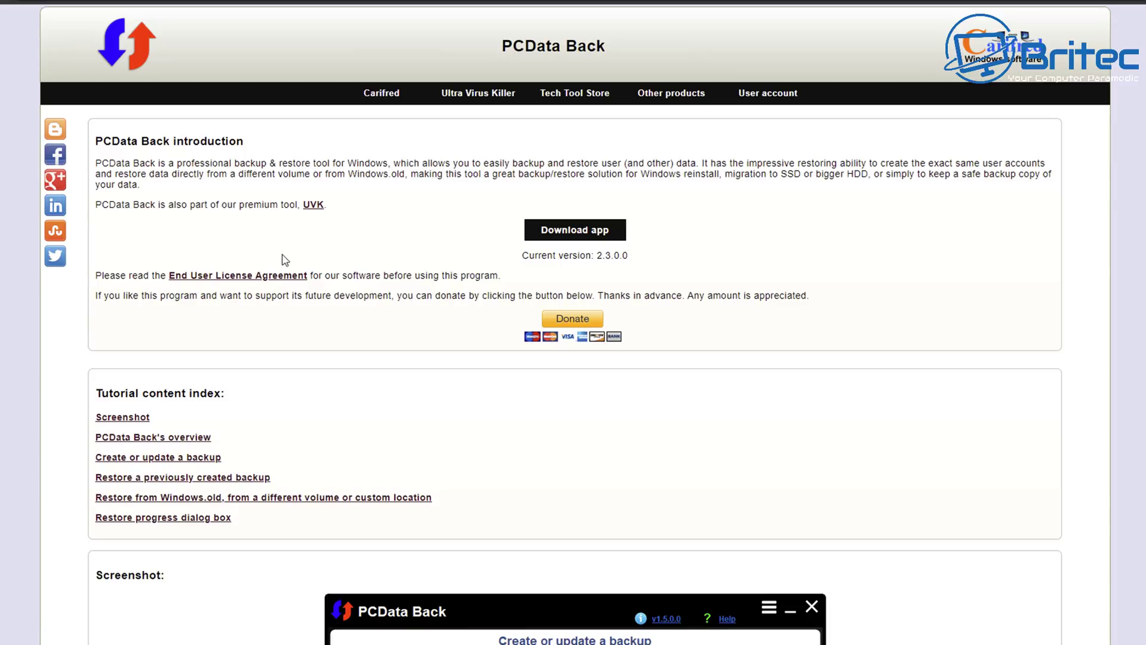
{"action": "left_click", "coordinate": [566, 243]}
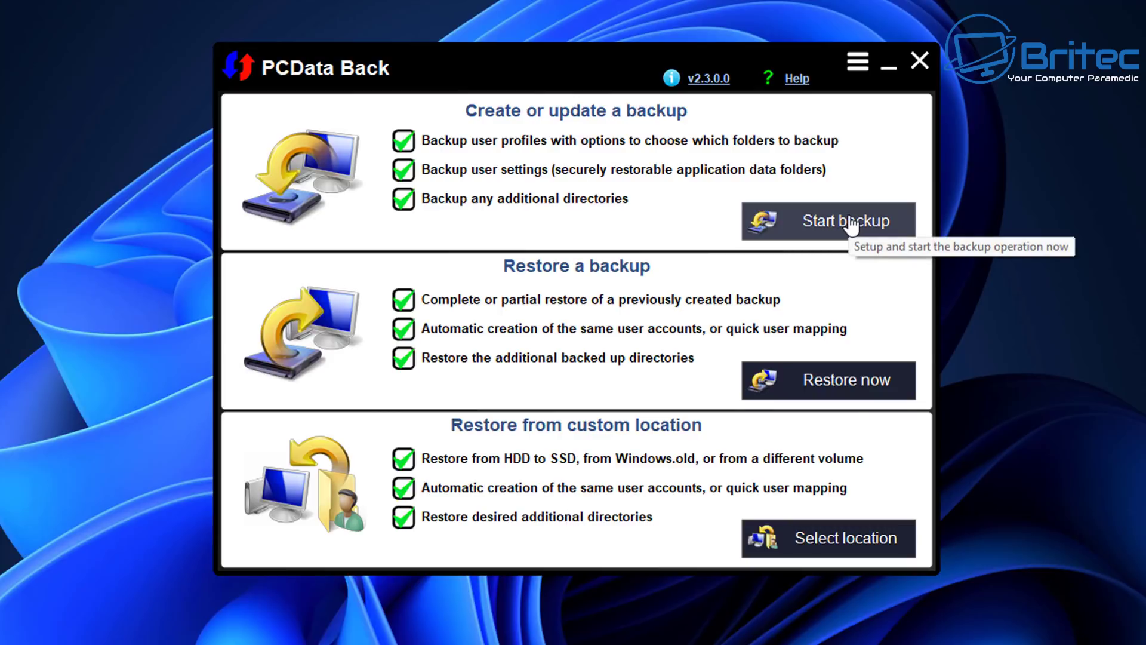
Start setting up a new backup from the Create or update a backup section
{"action": "left_click", "coordinate": [852, 226]}
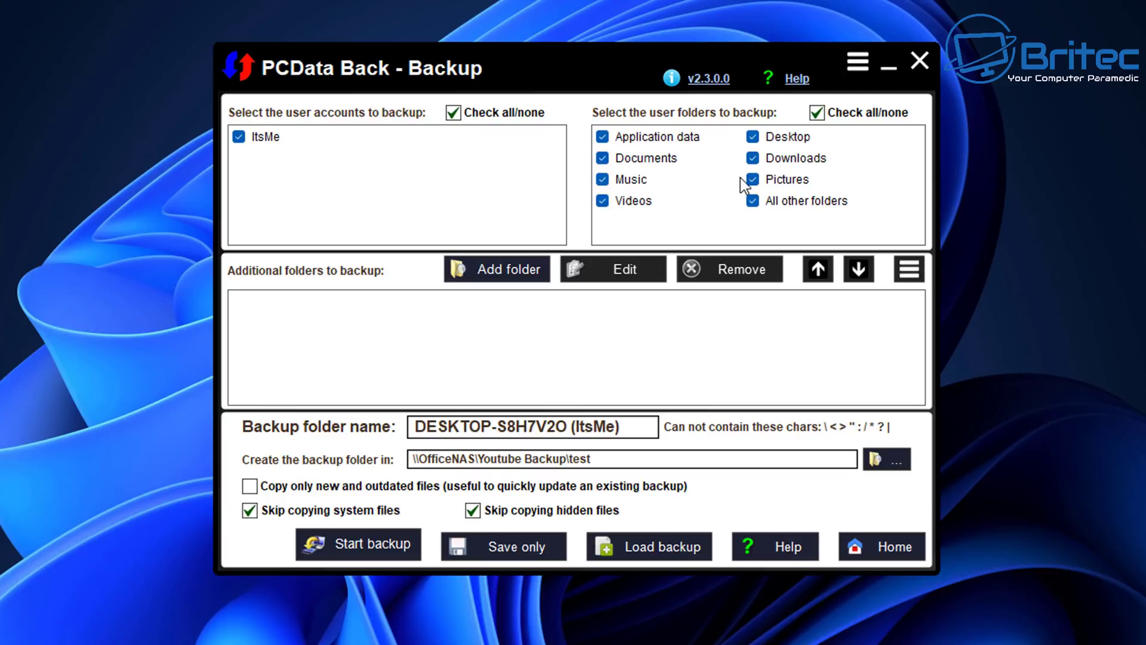
Toggle the user folder checkboxes, excluding Downloads, Desktop, Documents and Videos, then re-including them
{"action": "left_click", "coordinate": [752, 159]}
{"action": "left_click", "coordinate": [753, 136]}
{"action": "left_click", "coordinate": [602, 137]}
{"action": "left_click", "coordinate": [603, 158]}
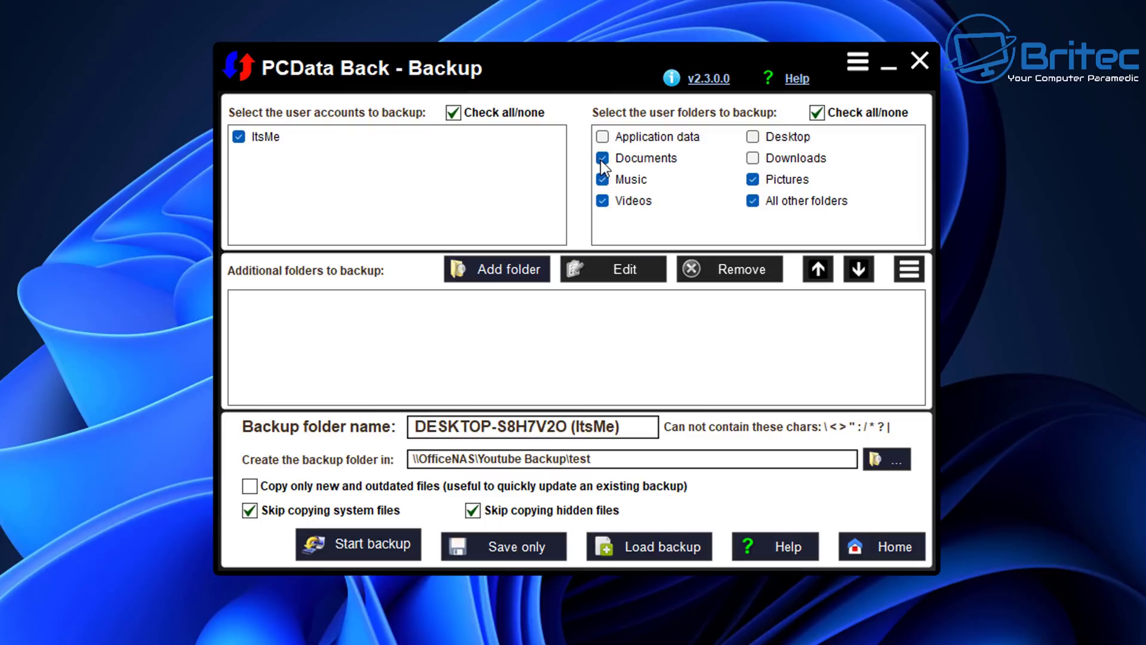
{"action": "left_click", "coordinate": [603, 202]}
{"action": "left_click", "coordinate": [602, 201]}
{"action": "left_click", "coordinate": [603, 180]}
{"action": "left_click", "coordinate": [602, 158]}
{"action": "left_click", "coordinate": [603, 136]}
{"action": "left_click", "coordinate": [753, 201]}
{"action": "left_click", "coordinate": [752, 137]}
Untick Desktop, Videos, Music, Documents and Application data, leaving Pictures as the backed-up folder
{"action": "left_click", "coordinate": [762, 140]}
{"action": "left_click", "coordinate": [752, 201]}
{"action": "left_click", "coordinate": [603, 200]}
{"action": "left_click", "coordinate": [605, 179]}
{"action": "left_click", "coordinate": [603, 159]}
{"action": "left_click", "coordinate": [602, 137]}
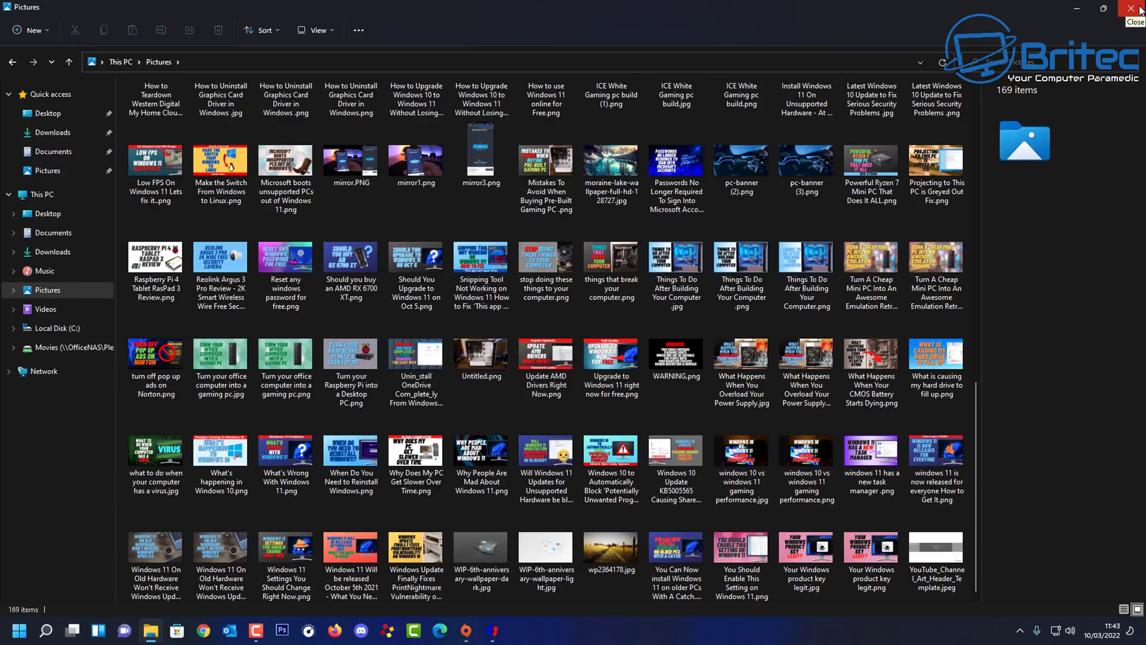
Close the Pictures File Explorer window to return to PCData Back
{"action": "left_click", "coordinate": [1141, 10]}
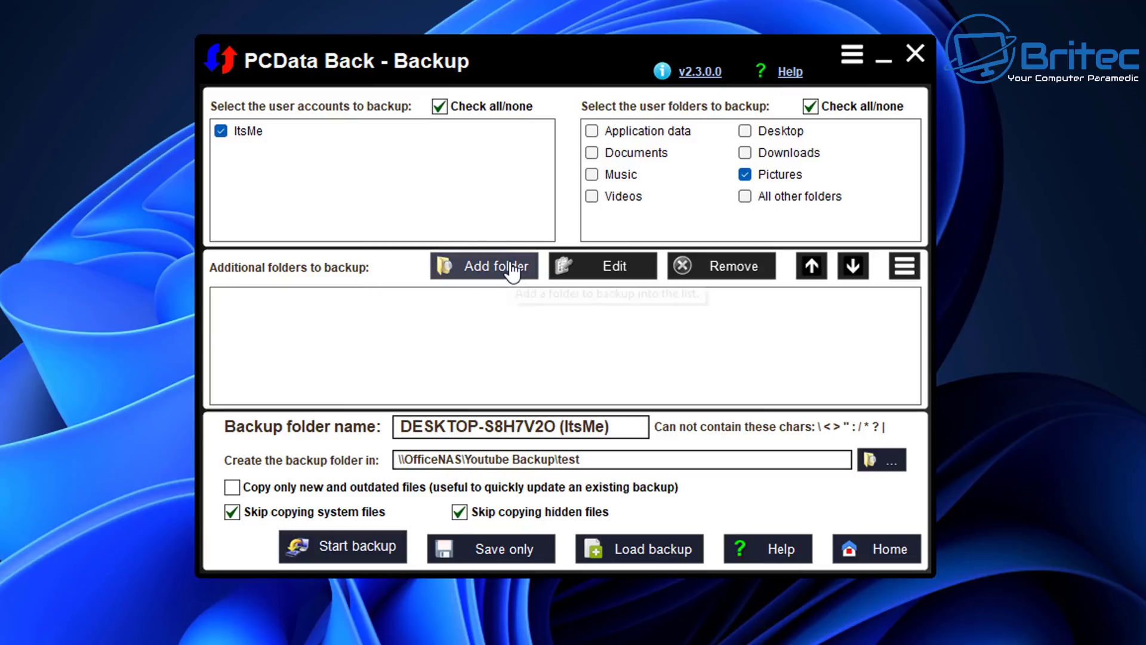
Add the Desktop folder 'Stuff to sprt out' as an additional folder to back up
{"action": "left_click", "coordinate": [484, 267]}
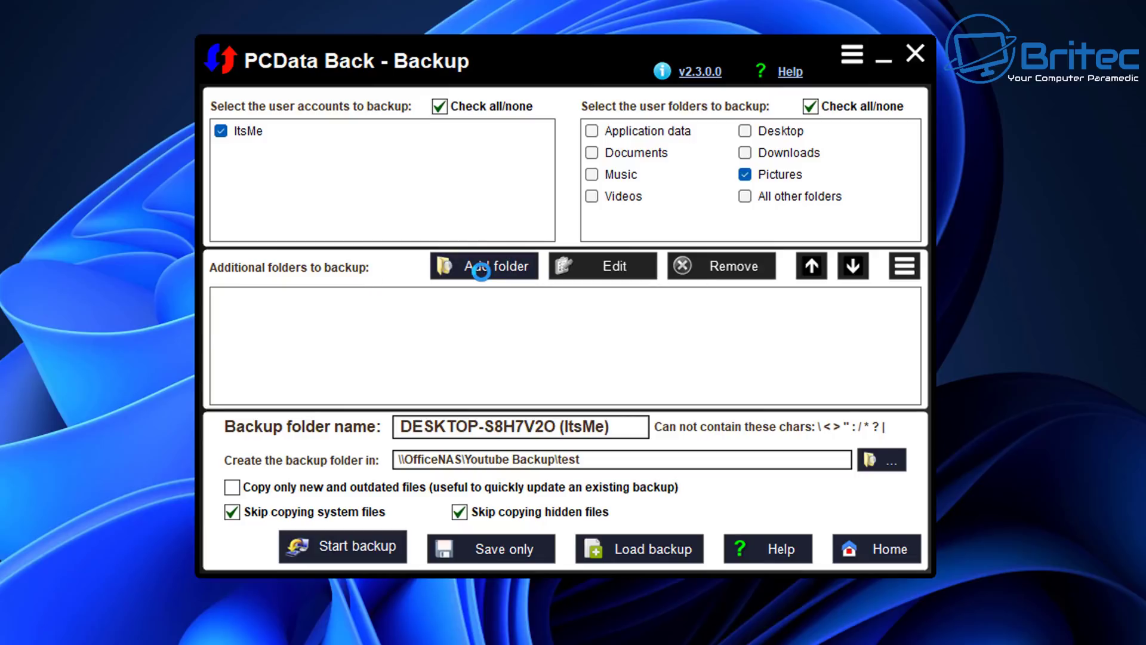
{"action": "left_click_drag", "start_coordinate": [658, 59], "coordinate": [592, 43]}
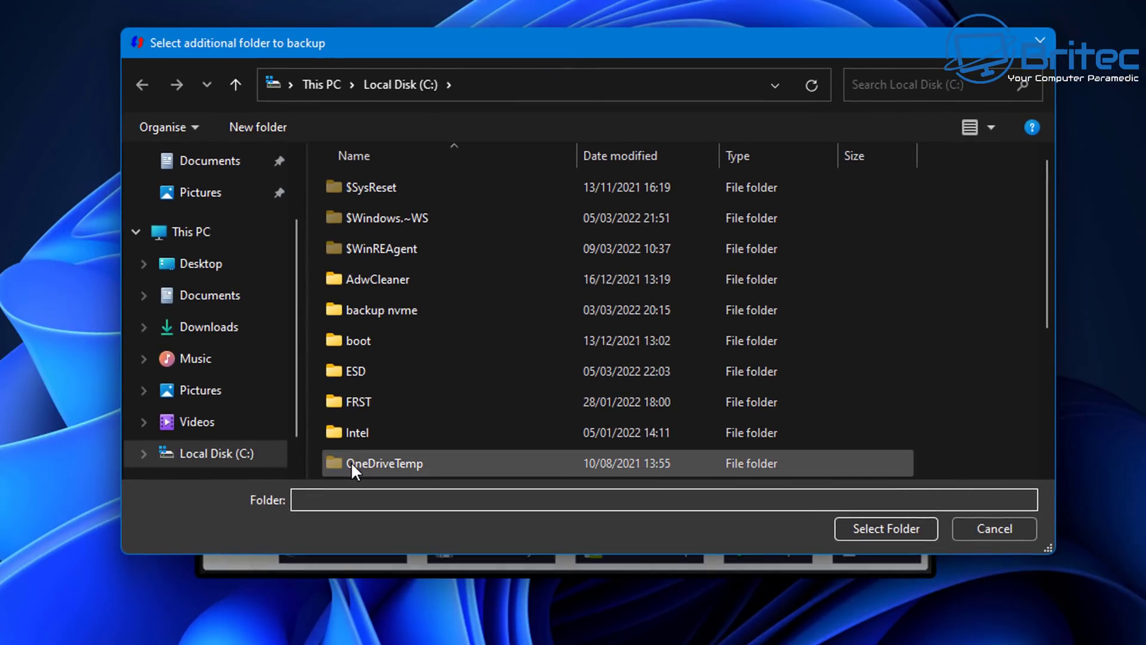
{"action": "left_click", "coordinate": [200, 264]}
{"action": "left_click", "coordinate": [391, 188]}
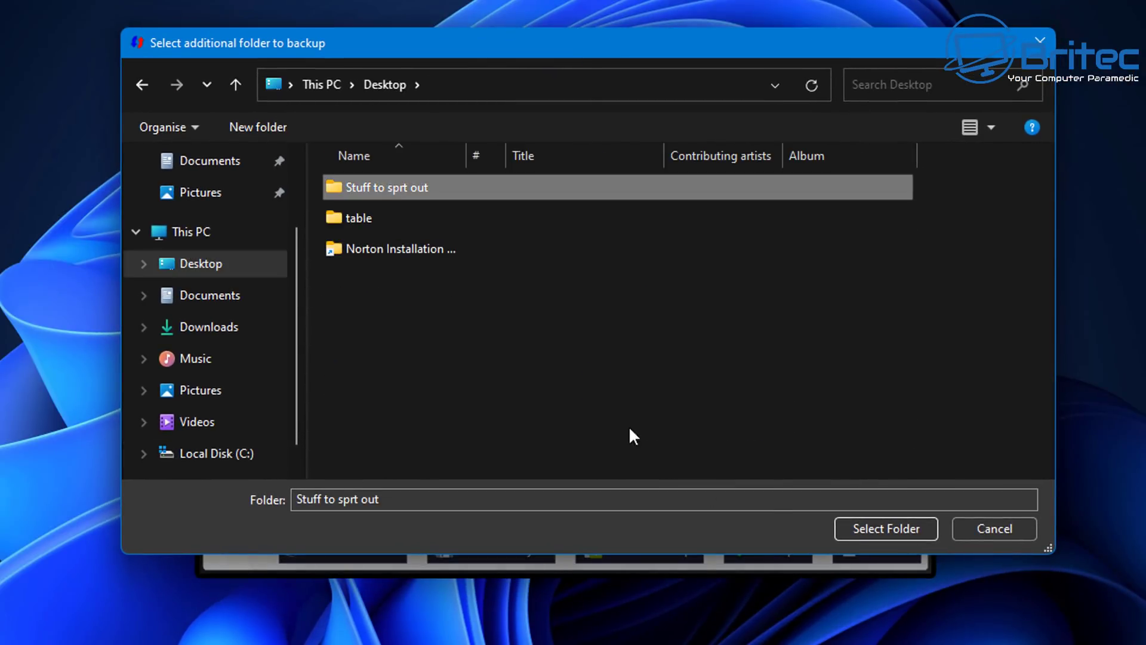
{"action": "left_click", "coordinate": [870, 540]}
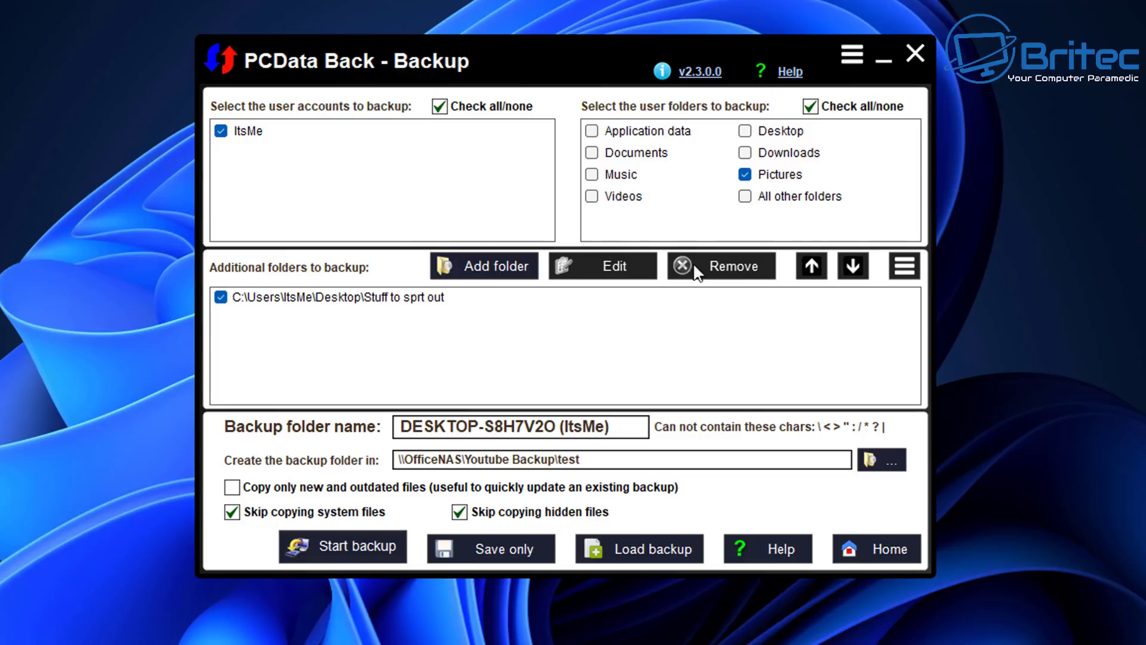
Remove 'Stuff to sprt out' from the extra folders and review the backup folder name DESKTOP-S8H7V2O (ItsMe)
{"action": "left_click", "coordinate": [242, 301]}
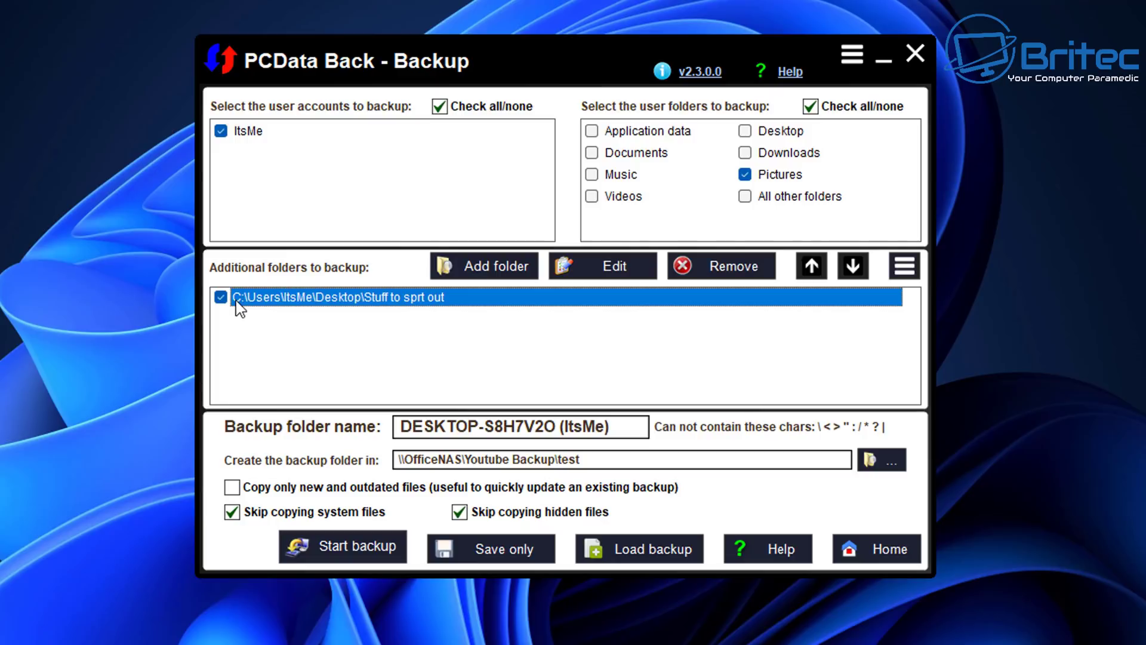
{"action": "left_click", "coordinate": [710, 274]}
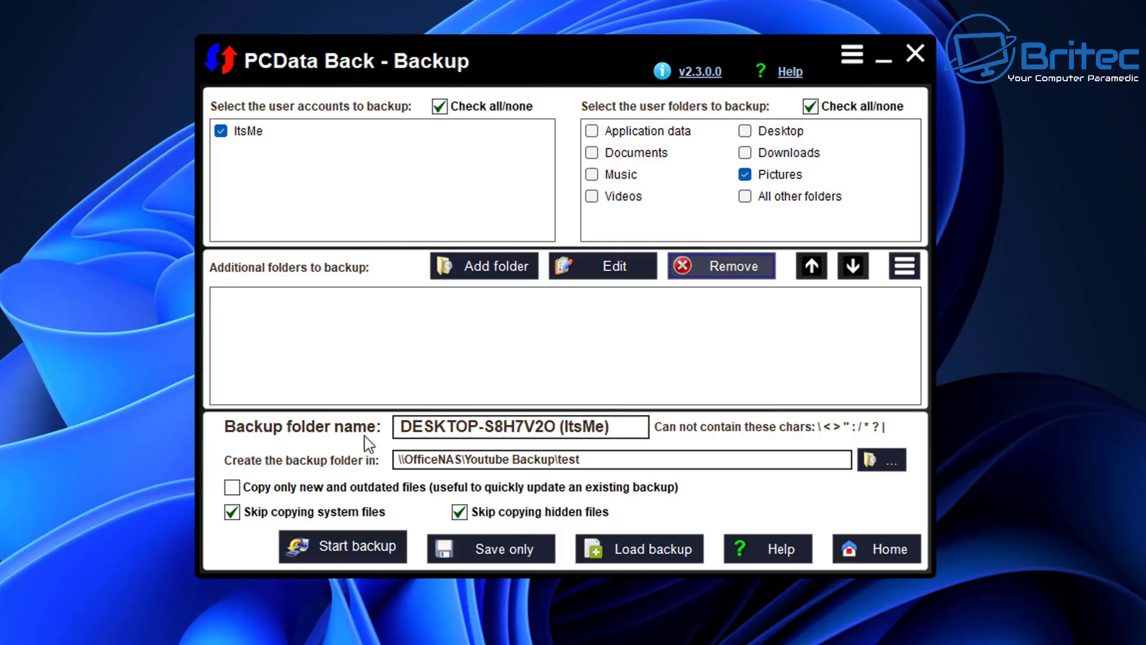
{"action": "left_click", "coordinate": [562, 426]}
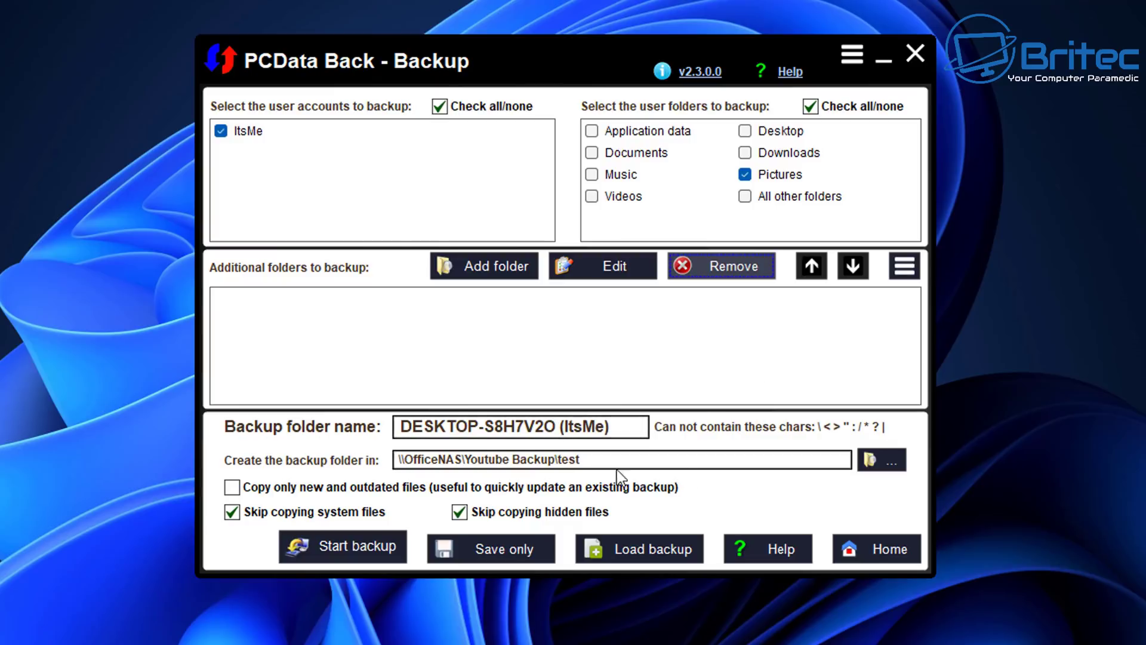
{"action": "left_click_drag", "start_coordinate": [620, 428], "coordinate": [379, 444]}
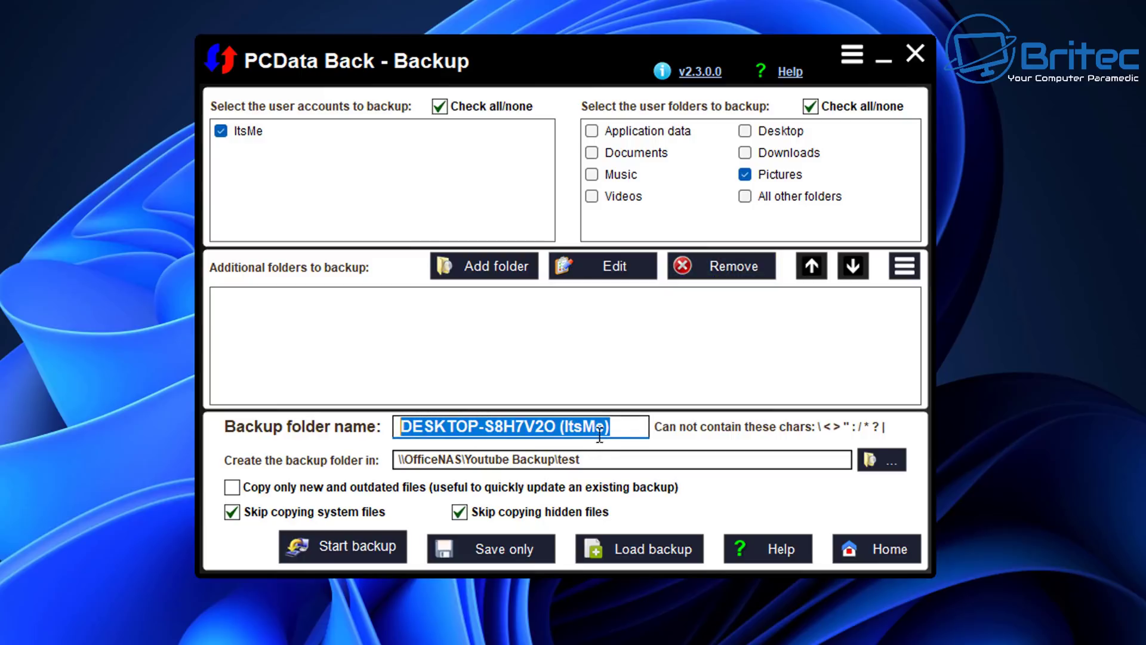
{"action": "key", "text": "End"}
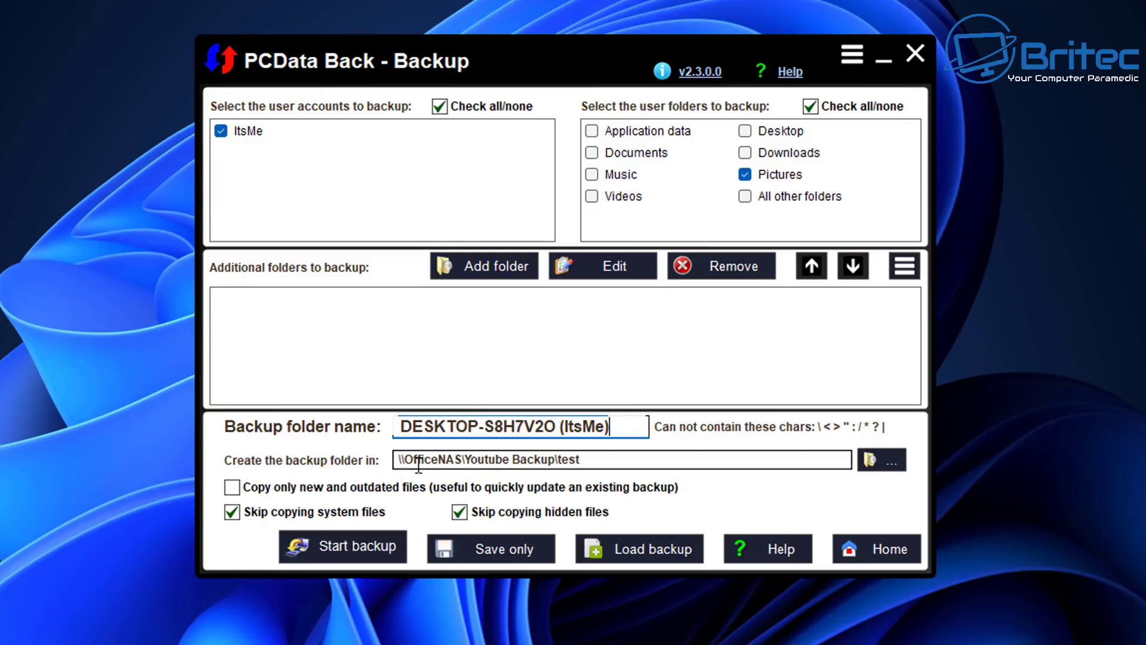
Open the folder chooser for the 'Create the backup folder in' destination
{"action": "left_click_drag", "start_coordinate": [582, 460], "coordinate": [342, 470]}
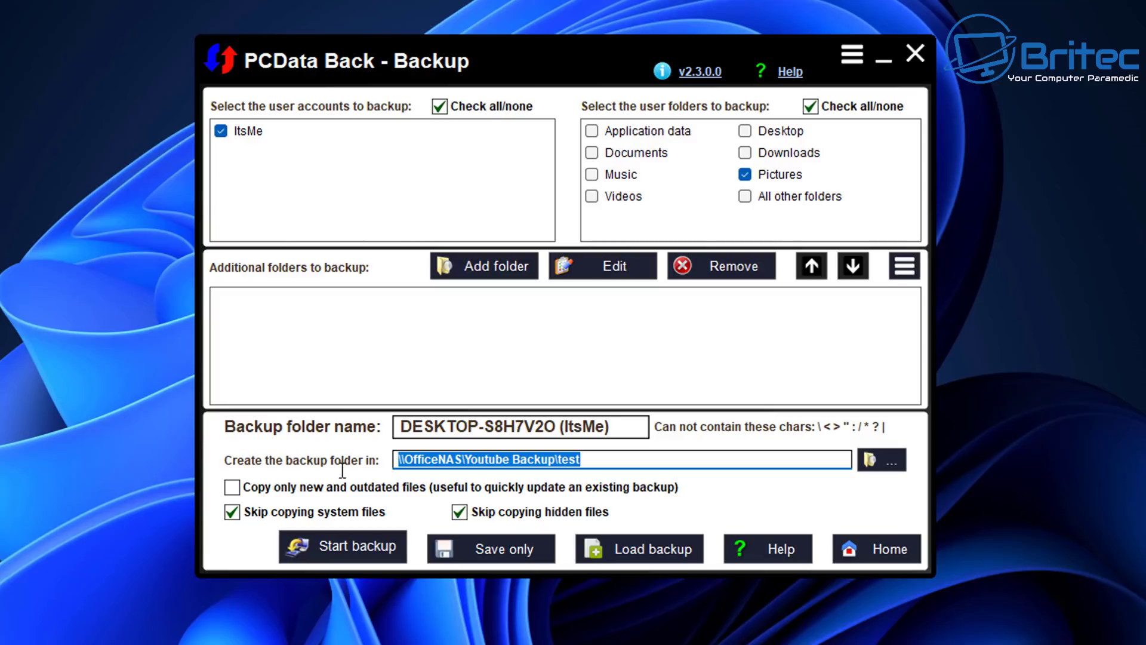
{"action": "left_click", "coordinate": [883, 461]}
{"action": "mouse_move", "coordinate": [583, 44]}
{"action": "left_mouse_down"}
{"action": "mouse_move", "coordinate": [532, 67]}
{"action": "mouse_move", "coordinate": [575, 48]}
{"action": "left_mouse_up"}
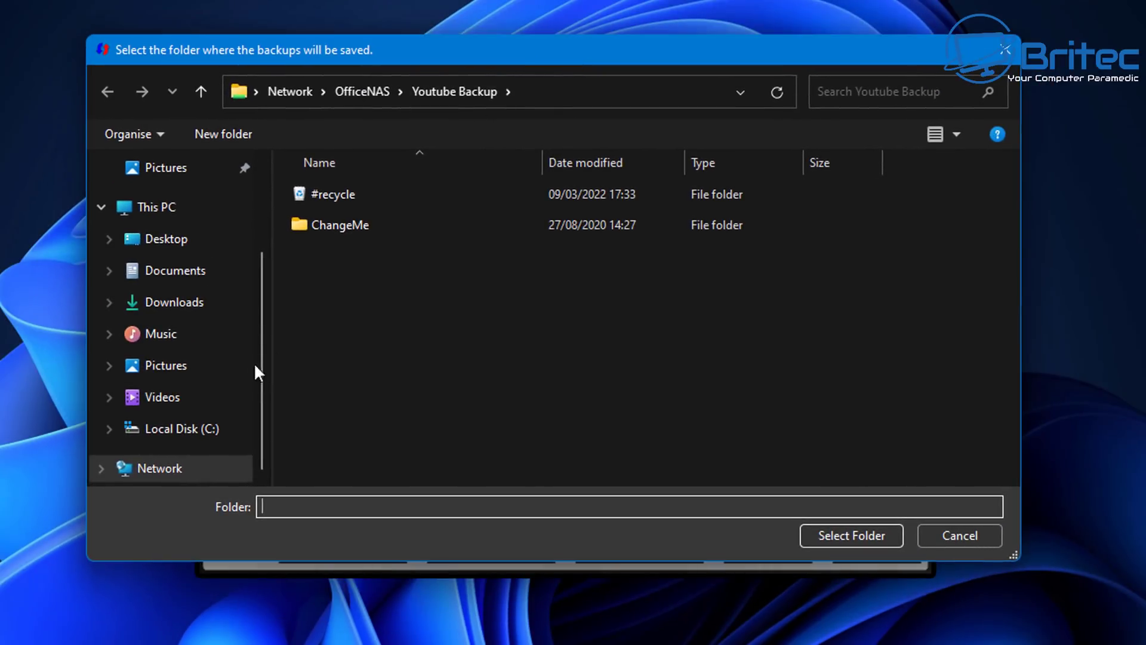
Create a 'profile backup' folder in OfficeNAS's Youtube Backup share and set it as the destination
{"action": "left_click", "coordinate": [154, 472]}
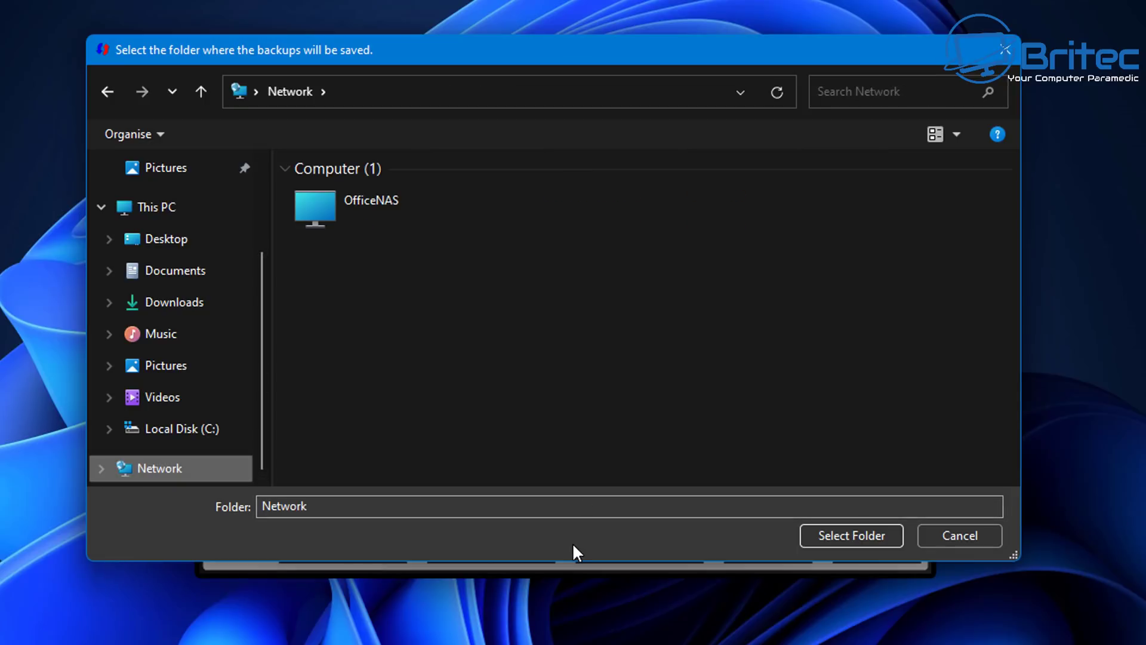
{"action": "double_click", "coordinate": [376, 210]}
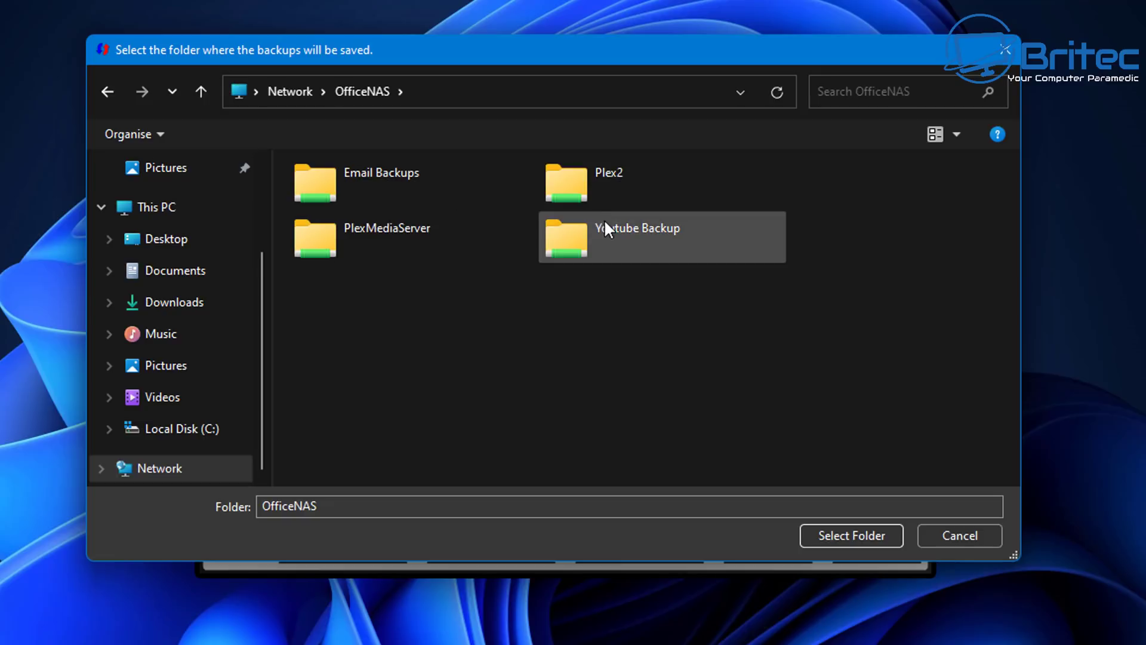
{"action": "double_click", "coordinate": [588, 234]}
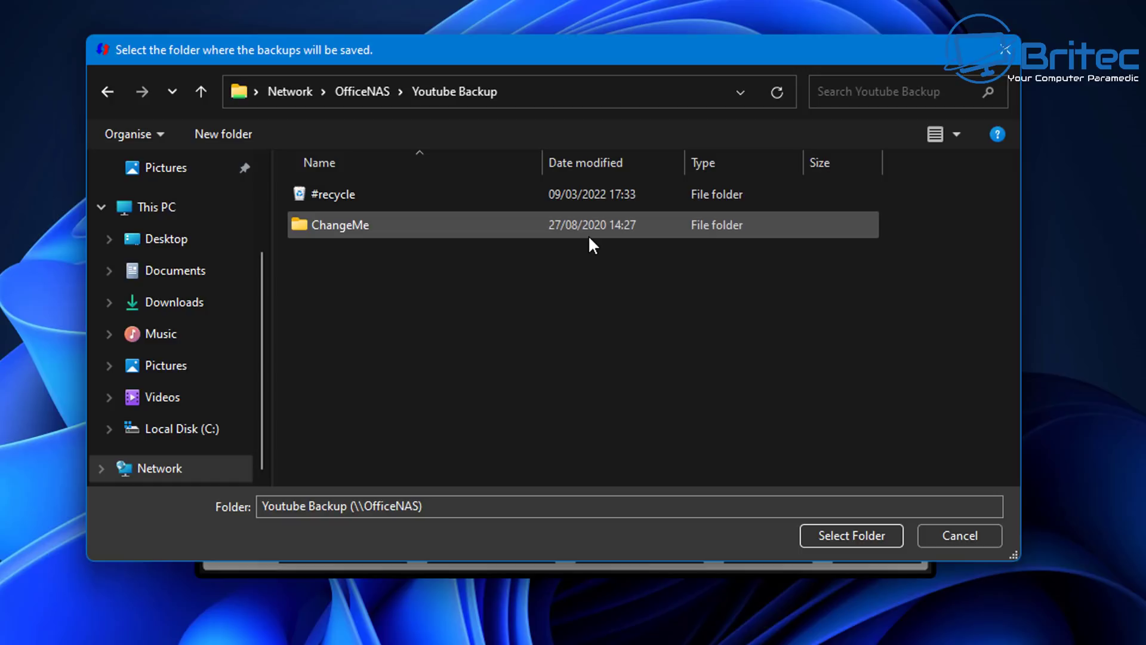
{"action": "right_click", "coordinate": [308, 254]}
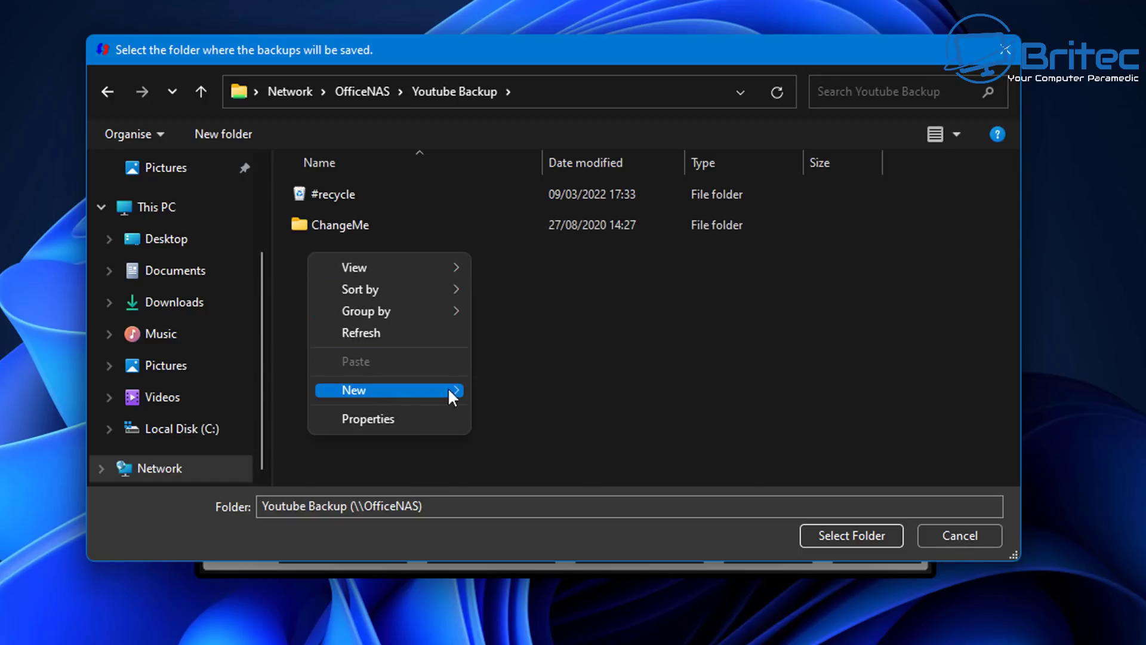
{"action": "mouse_move", "coordinate": [454, 389]}
{"action": "left_click", "coordinate": [505, 388]}
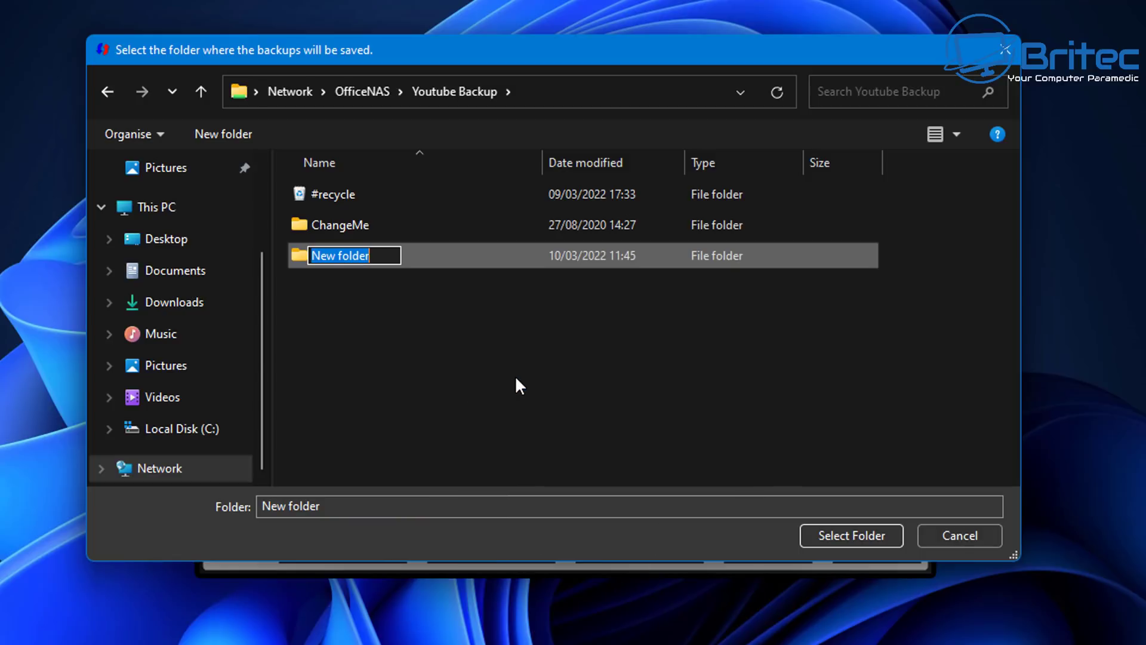
{"action": "type", "text": "profile"}
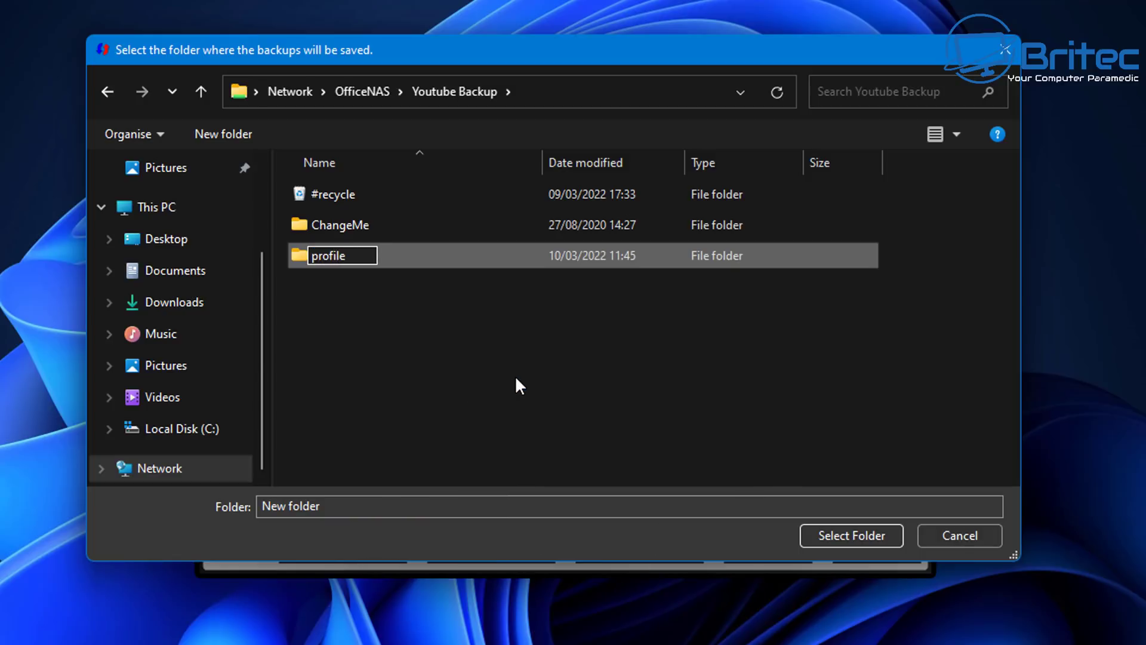
{"action": "type", "text": " backl"}
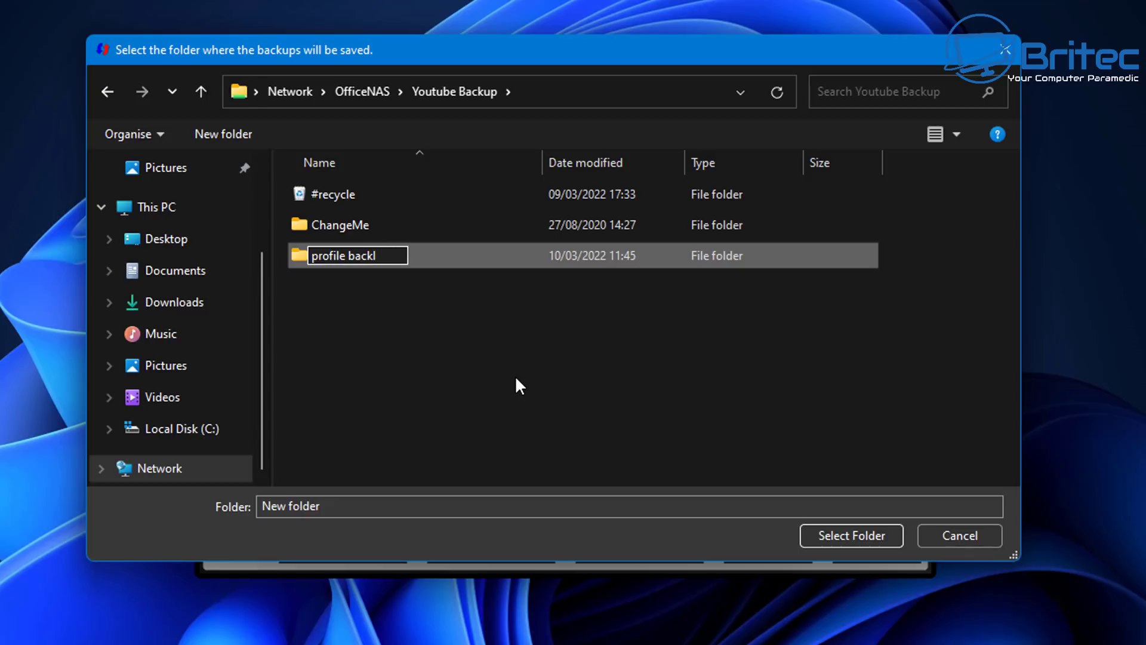
{"action": "key", "text": "BackSpace"}
{"action": "type", "text": "up"}
{"action": "left_click", "coordinate": [337, 384]}
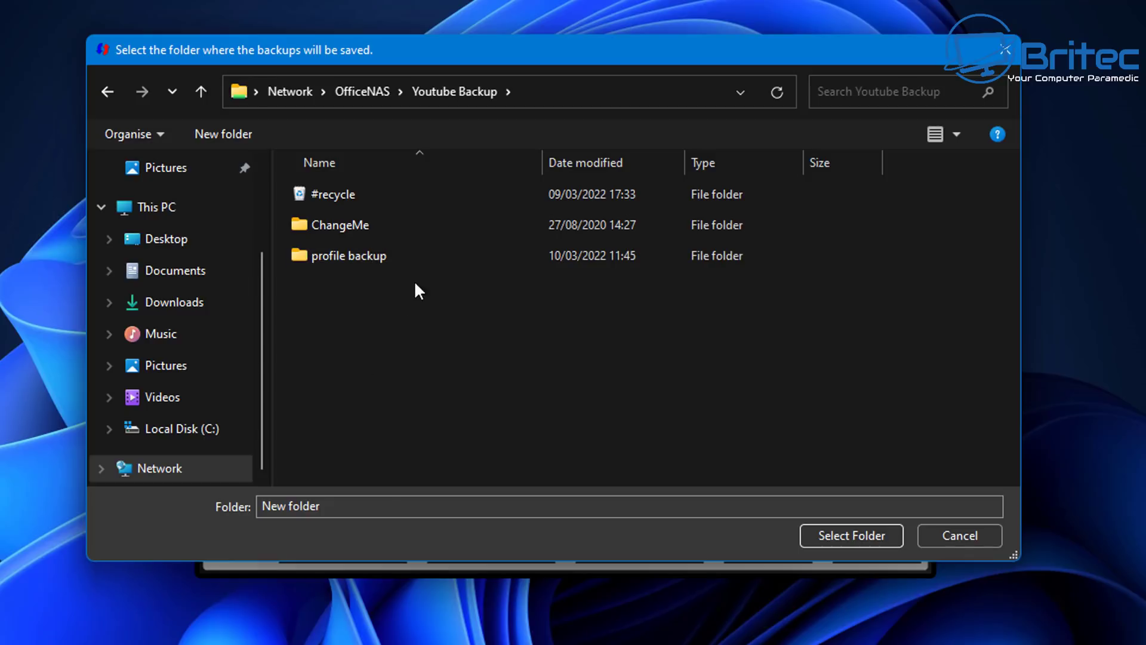
{"action": "left_click", "coordinate": [388, 256]}
{"action": "left_click", "coordinate": [852, 535]}
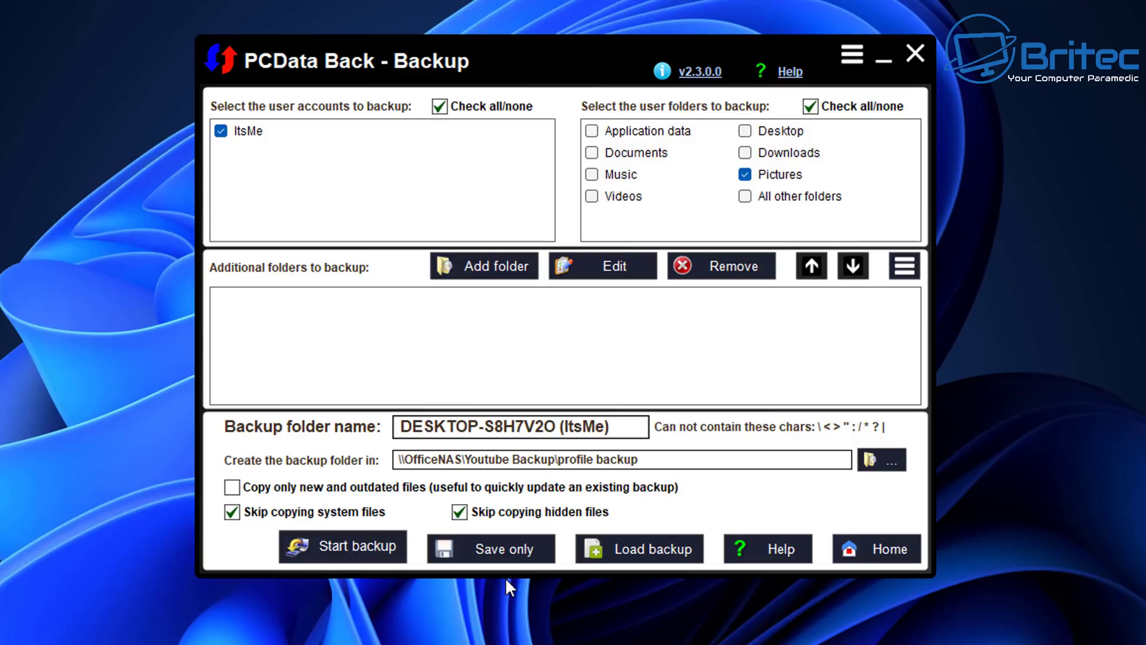
Run the Pictures backup to the NAS, then bring up File Explorer at This PC
{"action": "left_click", "coordinate": [332, 548]}
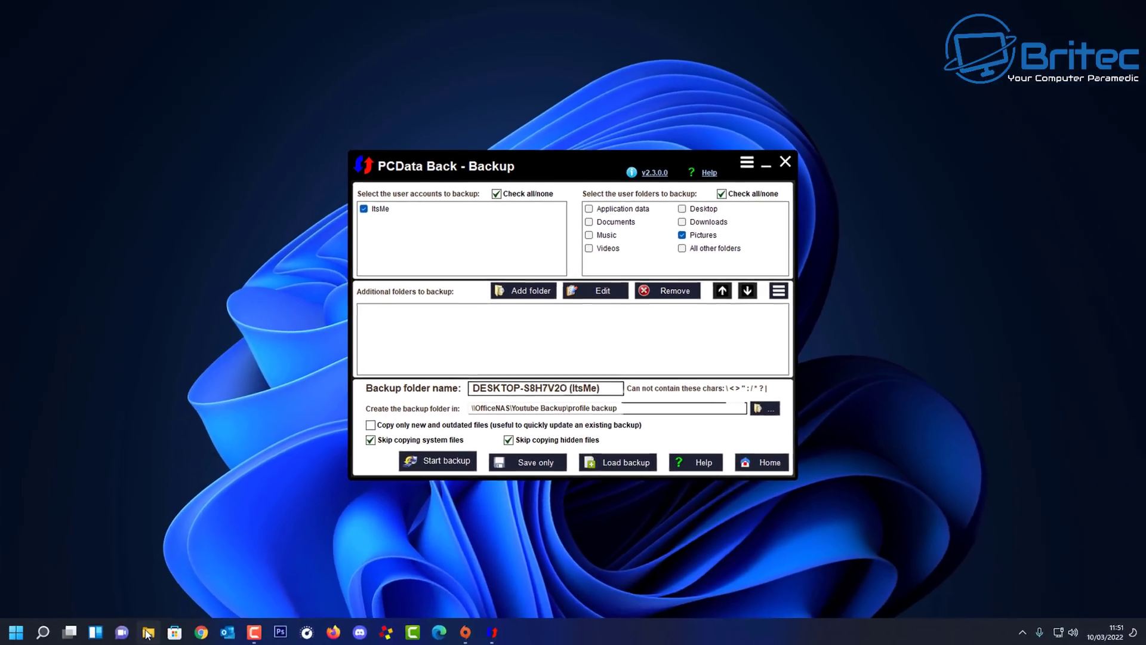
{"action": "key", "text": "super+e"}
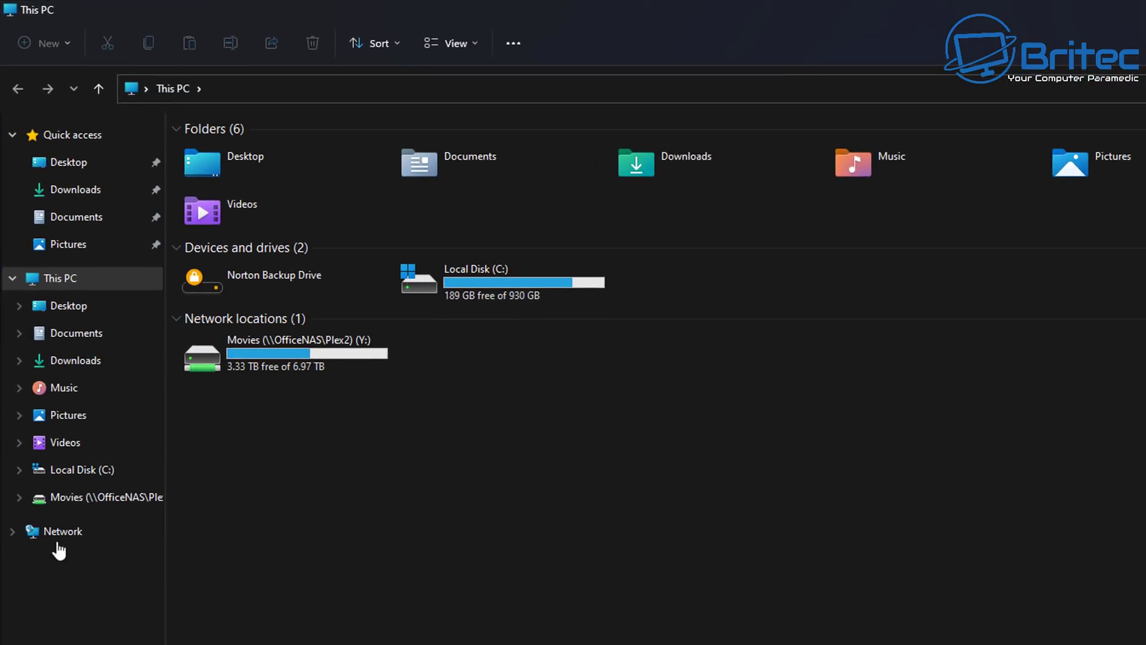
Browse OfficeNAS > Youtube Backup > profile backup down to the backed-up user's Pictures folder
{"action": "left_click", "coordinate": [14, 533]}
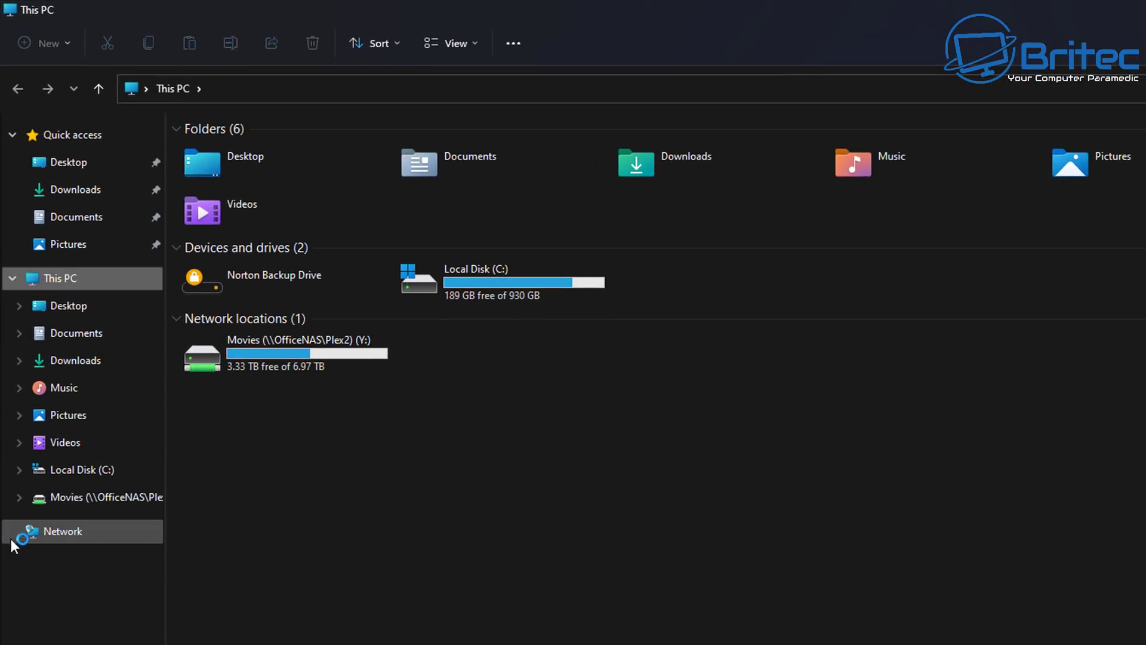
{"action": "left_click", "coordinate": [66, 534]}
{"action": "double_click", "coordinate": [313, 171]}
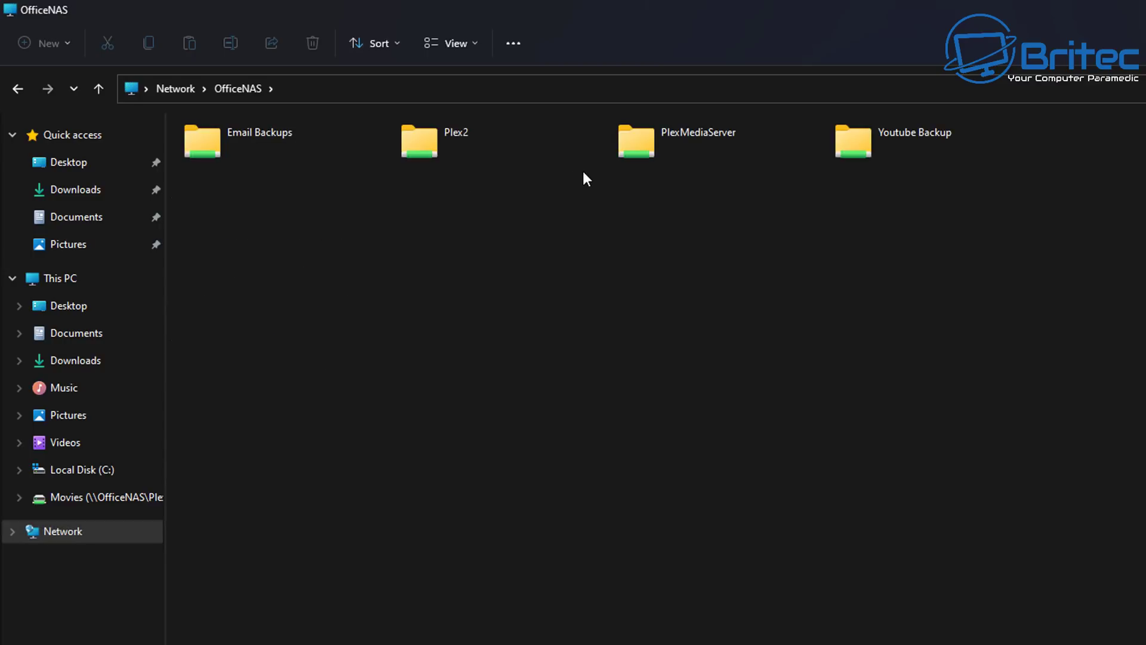
{"action": "left_click", "coordinate": [901, 158]}
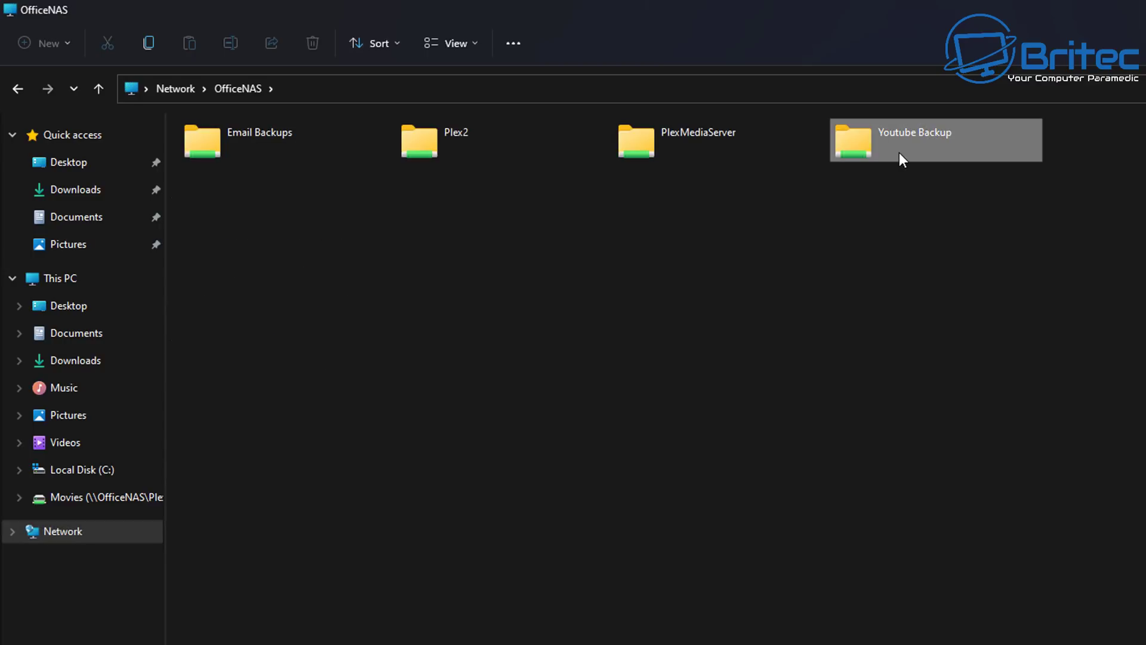
{"action": "double_click", "coordinate": [910, 153]}
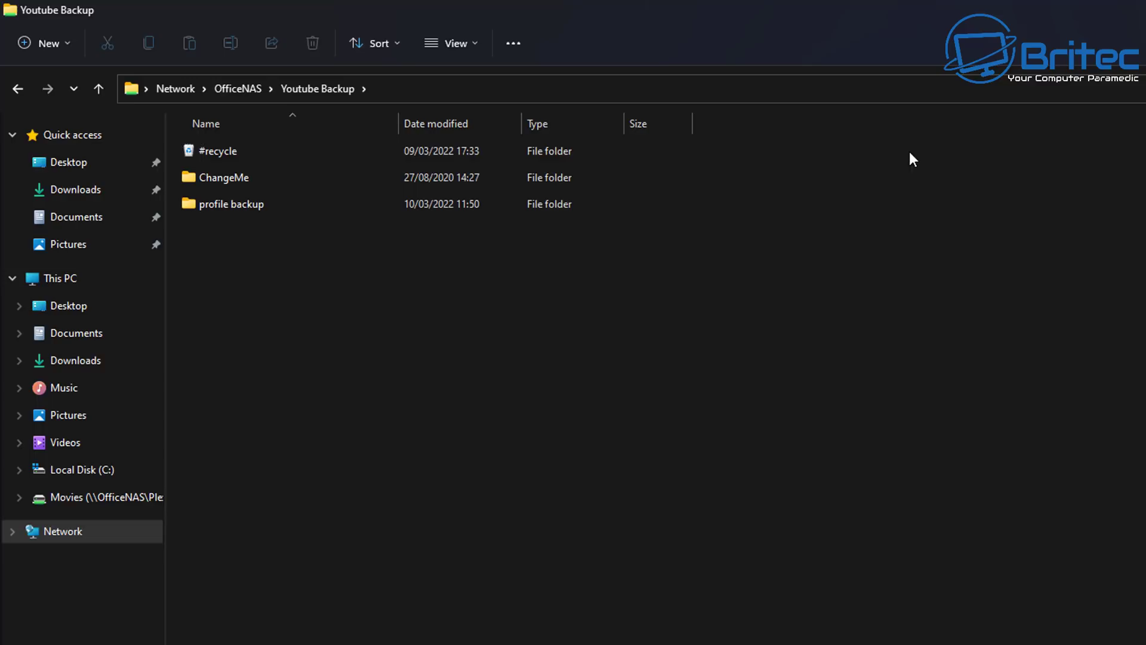
{"action": "double_click", "coordinate": [261, 206]}
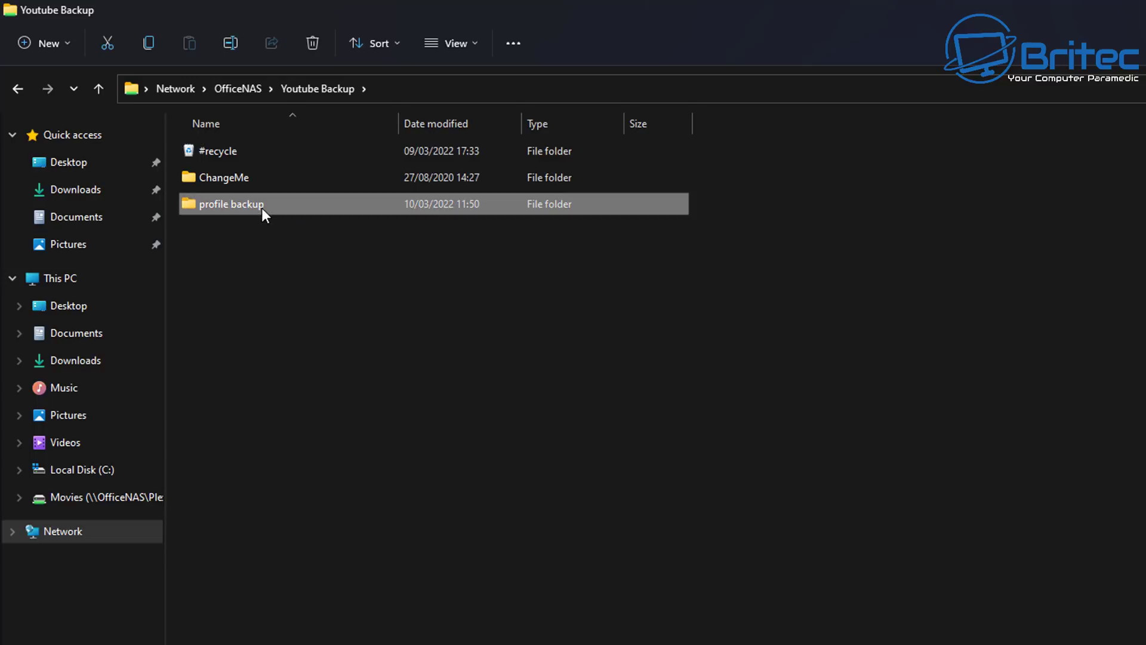
{"action": "left_click", "coordinate": [270, 155]}
{"action": "double_click", "coordinate": [271, 154]}
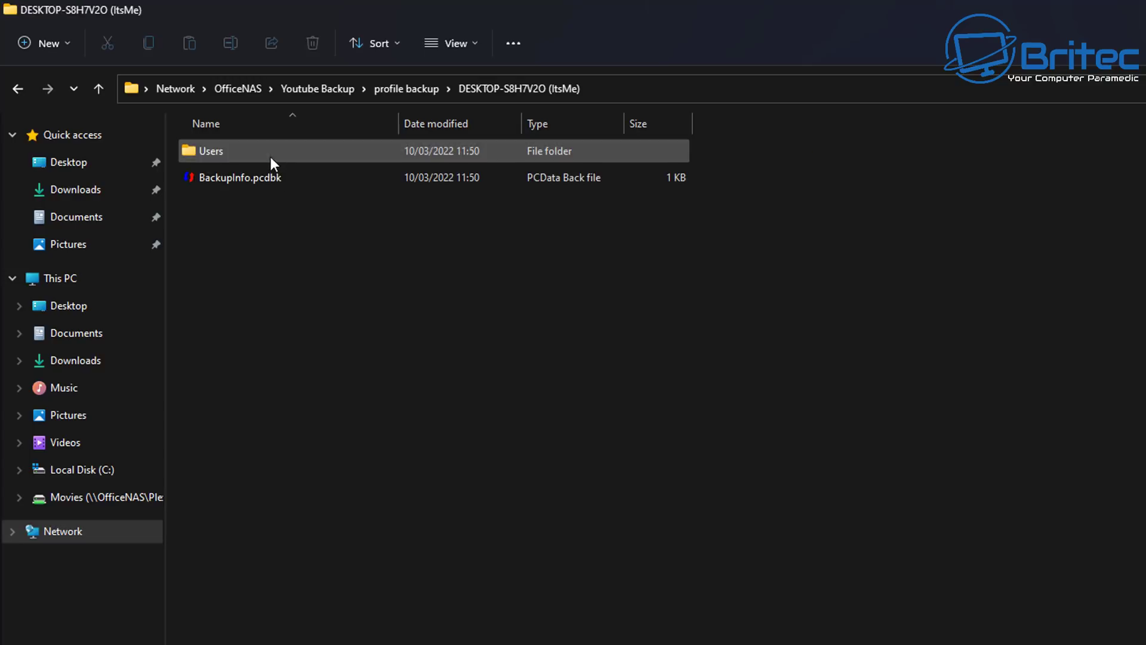
{"action": "double_click", "coordinate": [218, 151]}
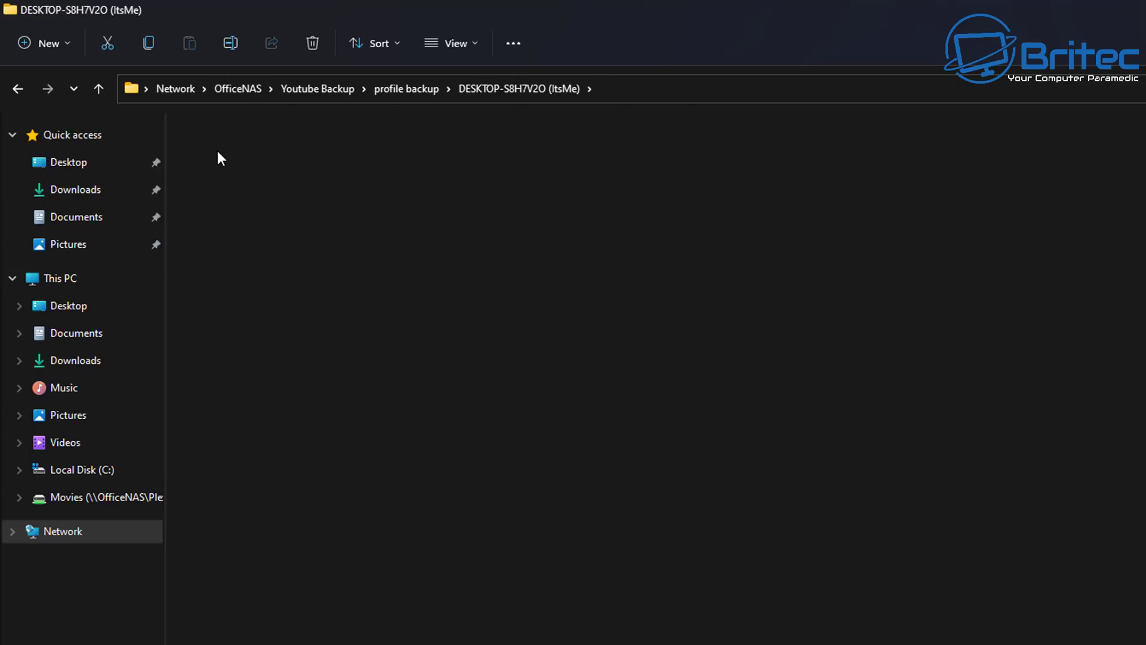
{"action": "double_click", "coordinate": [232, 153]}
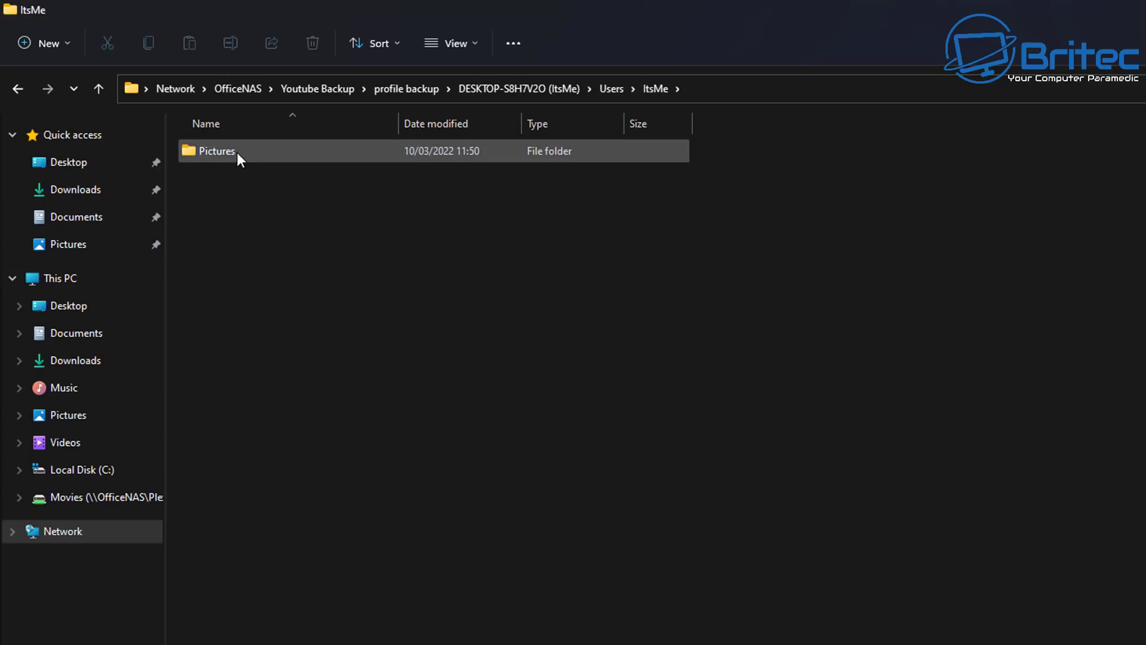
{"action": "double_click", "coordinate": [238, 152]}
{"action": "scroll", "coordinate": [307, 420], "scroll_direction": "down", "scroll_amount": 2}
{"action": "scroll", "coordinate": [304, 428], "scroll_direction": "down", "scroll_amount": 15}
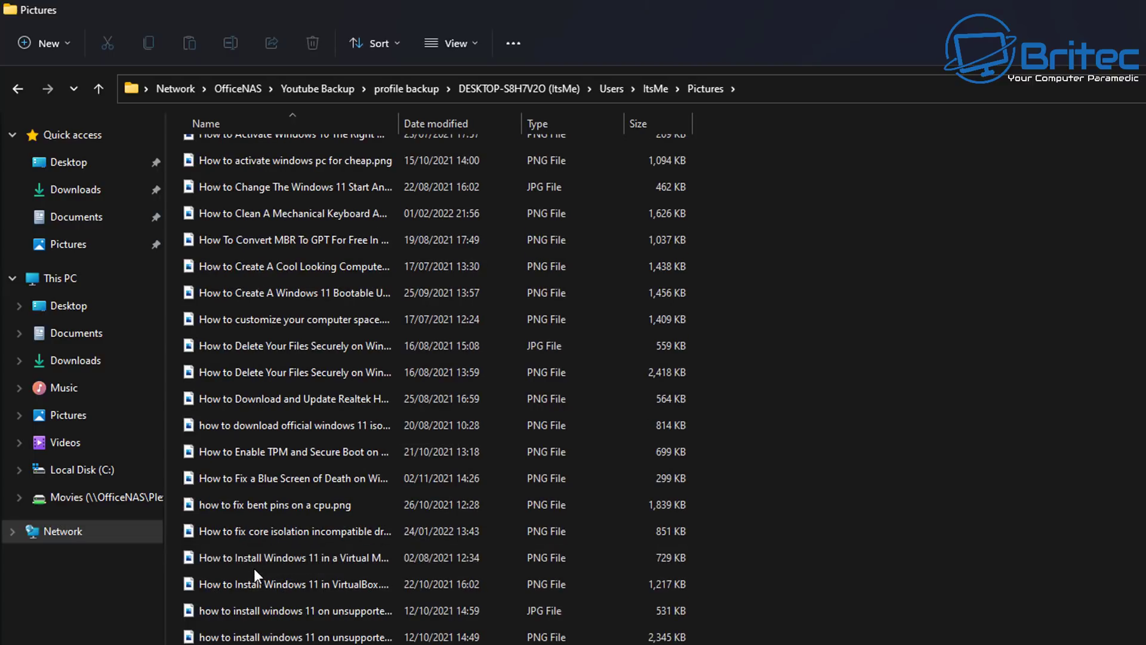
Preview the 'How to Install Windows 11 in a Virtual Machine' picture, then close it and Explorer
{"action": "left_click", "coordinate": [251, 561]}
{"action": "double_click", "coordinate": [251, 559]}
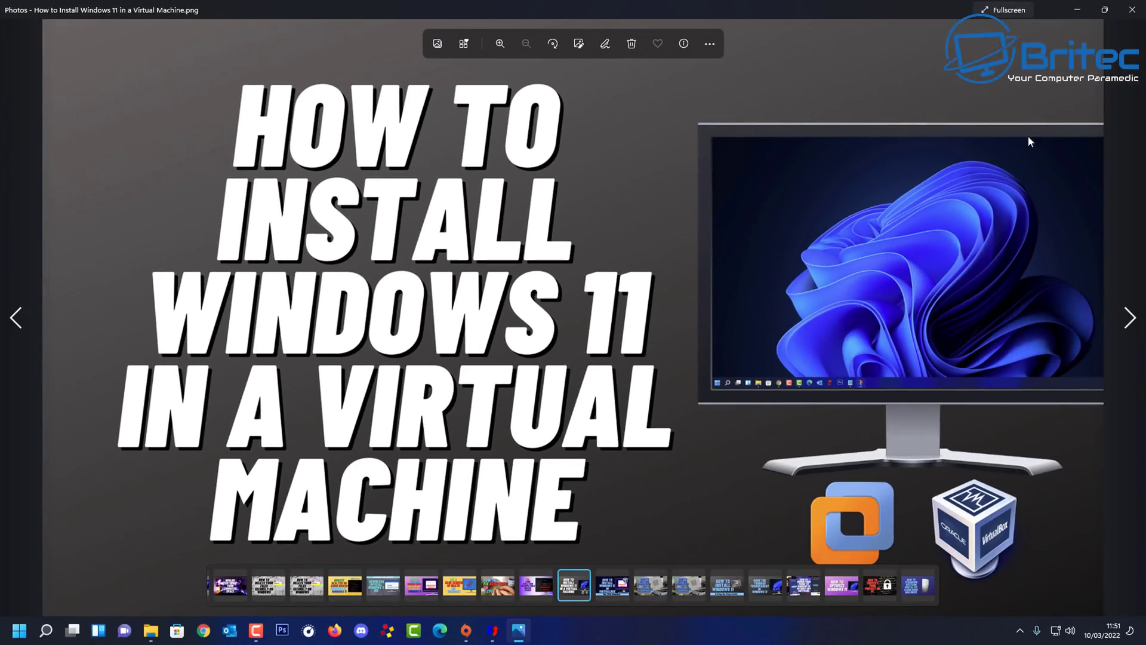
{"action": "left_click", "coordinate": [1132, 9]}
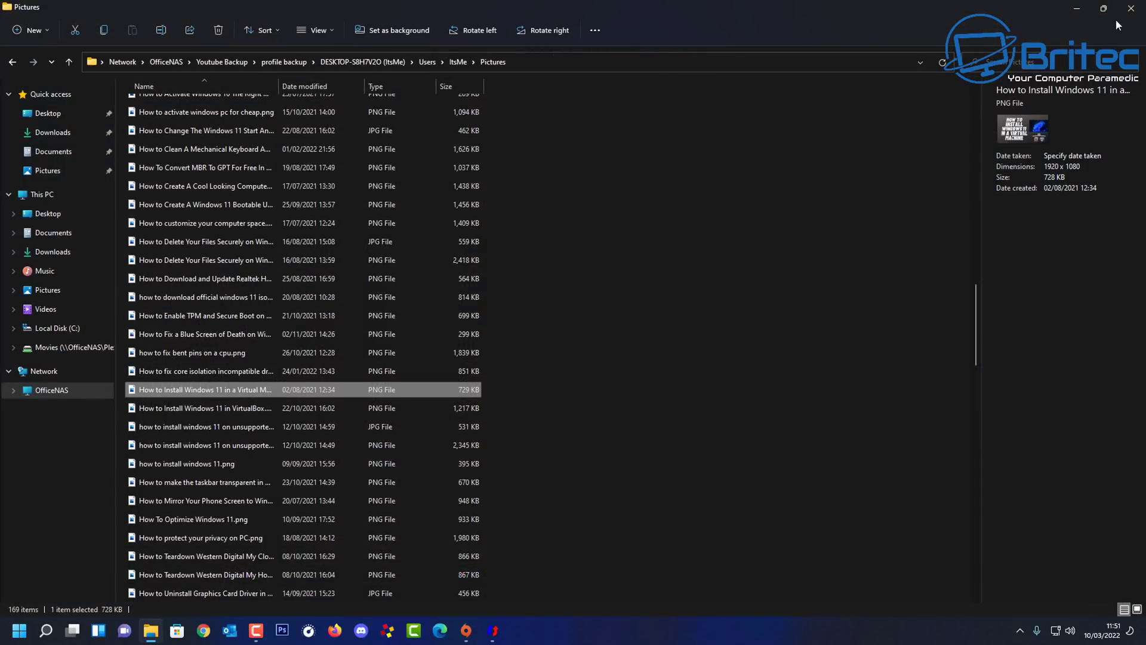
{"action": "left_click", "coordinate": [1131, 10]}
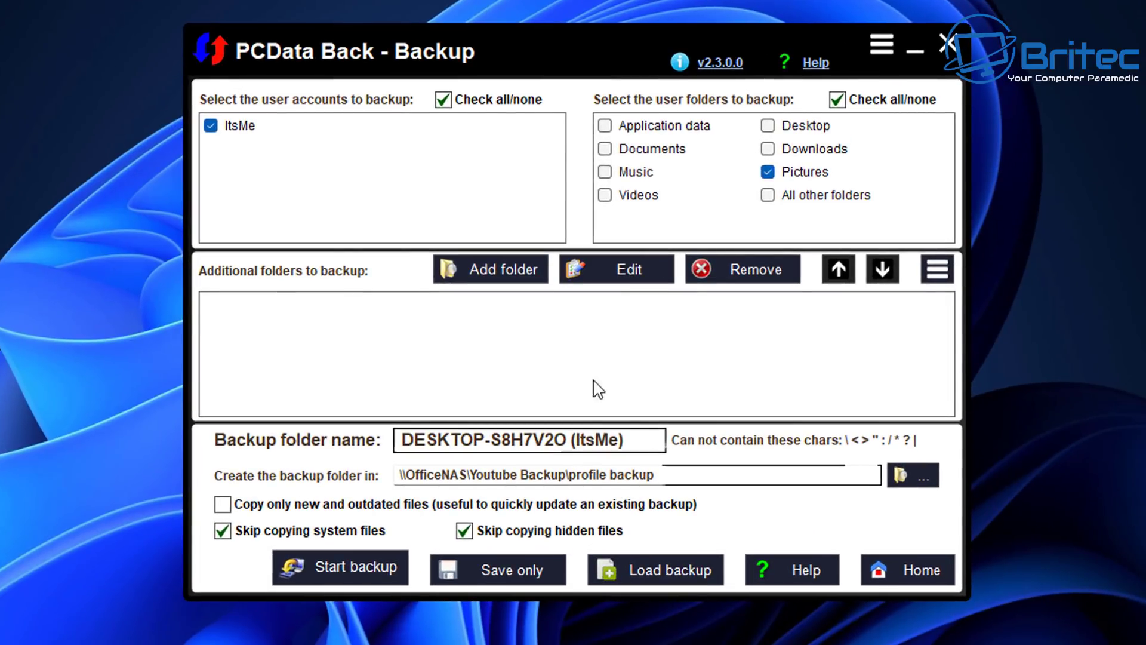
Go back to the PCData Back home screen with its backup and restore options
{"action": "left_click", "coordinate": [924, 578]}
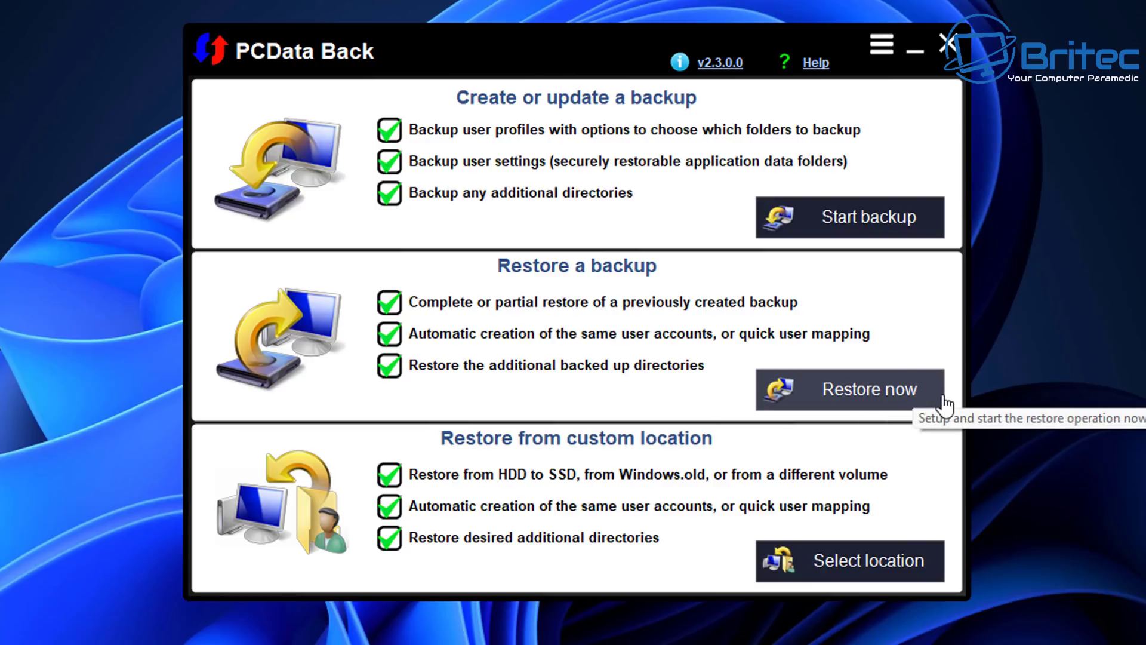
Start a restore and load BackupInfo.pcdbk from the PC's backup folder
{"action": "left_click", "coordinate": [897, 398]}
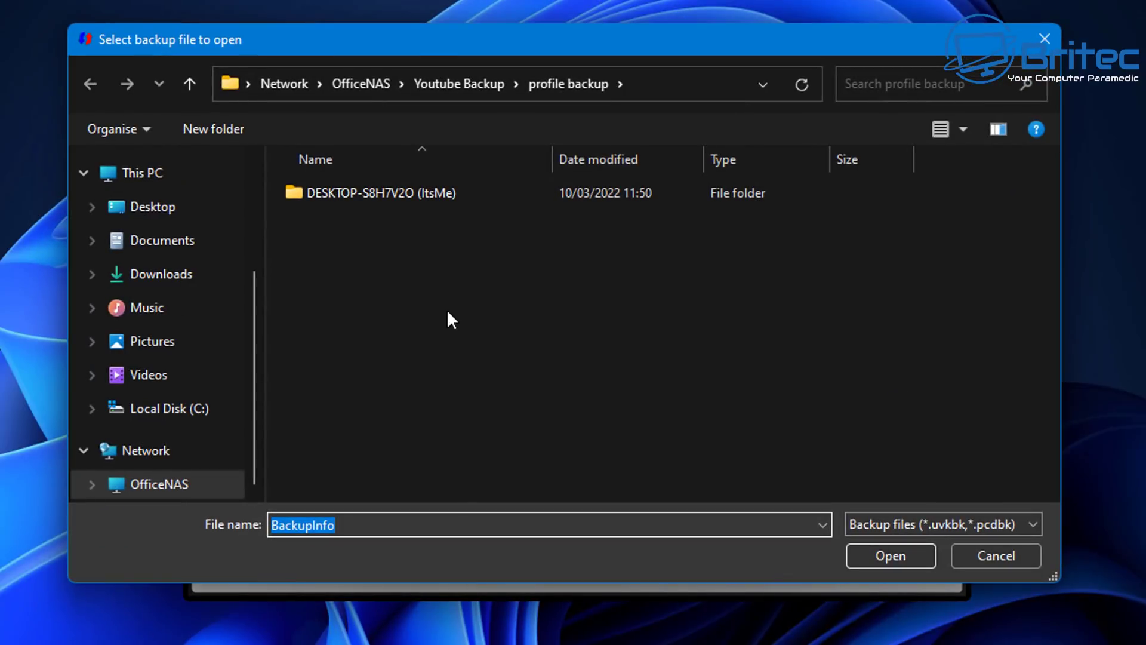
{"action": "left_click", "coordinate": [378, 201]}
{"action": "double_click", "coordinate": [379, 206]}
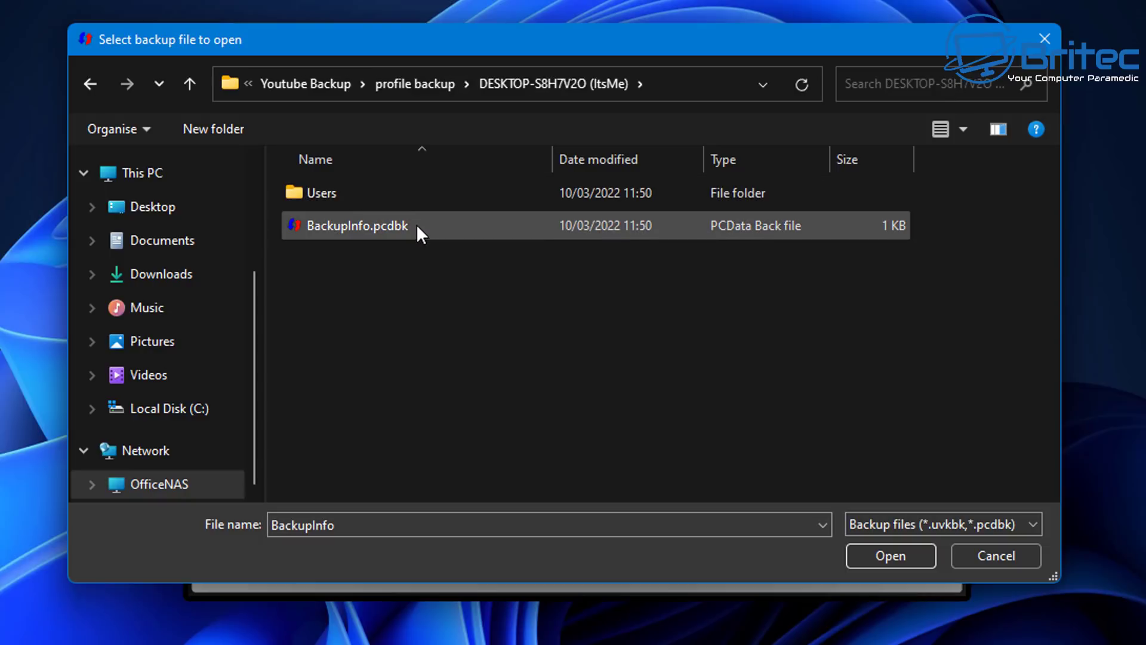
{"action": "left_click", "coordinate": [356, 227]}
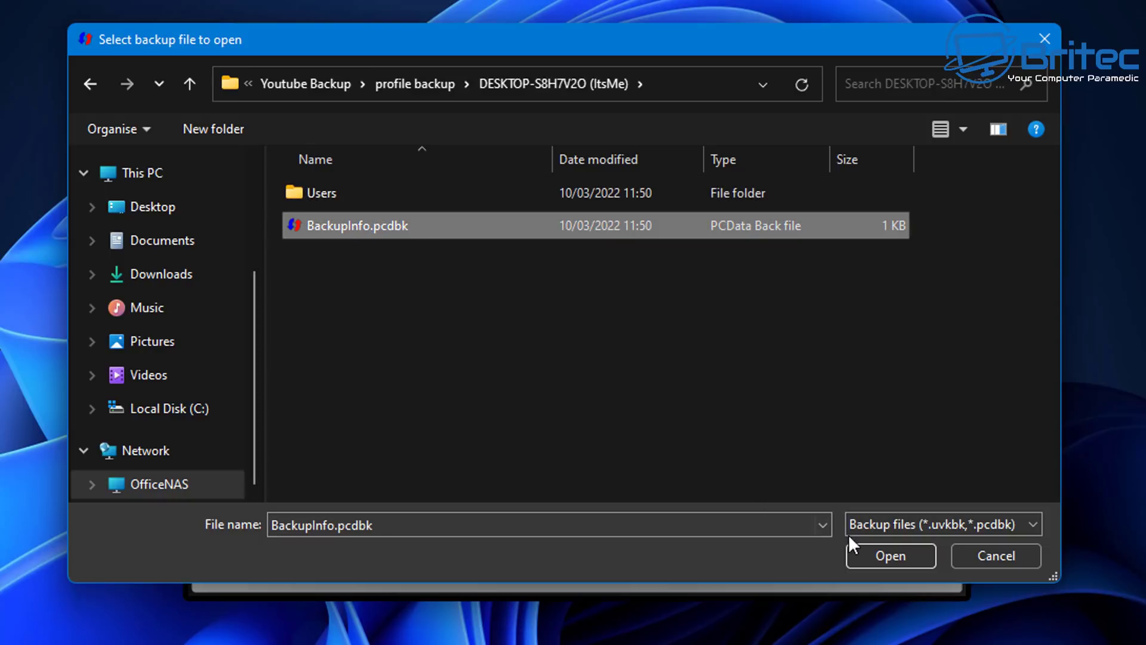
{"action": "left_click", "coordinate": [873, 556]}
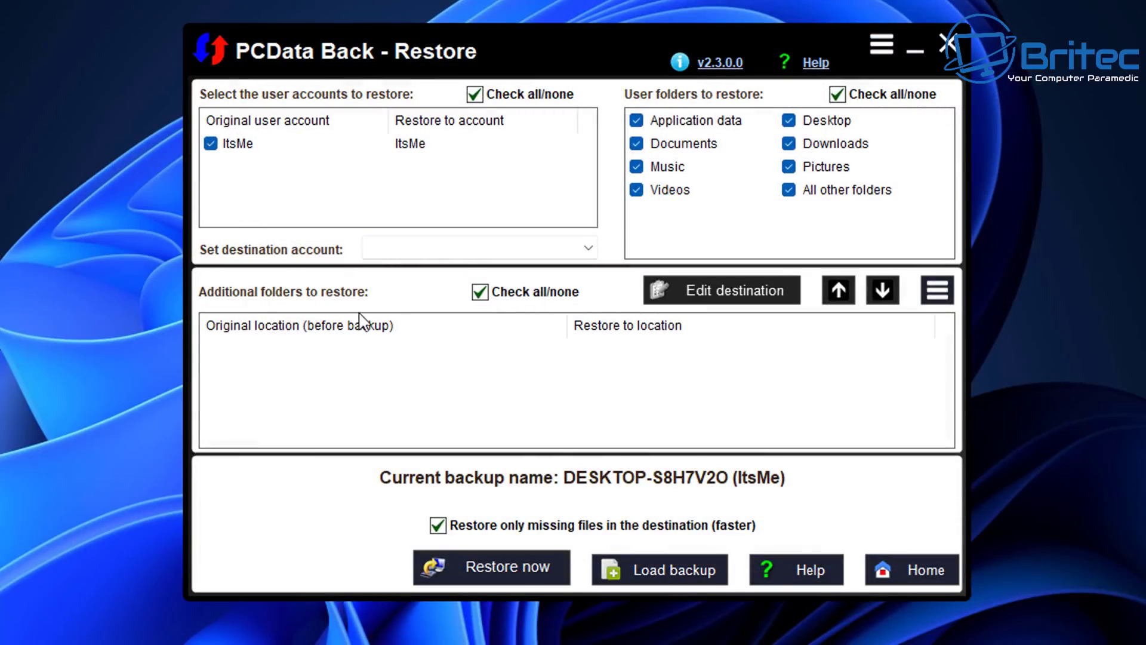
Uncheck Videos, Music, Documents, Application data, Desktop, Downloads and All other folders, leaving only Pictures
{"action": "left_click", "coordinate": [637, 190]}
{"action": "left_click", "coordinate": [637, 166]}
{"action": "left_click", "coordinate": [637, 143]}
{"action": "left_click", "coordinate": [636, 120]}
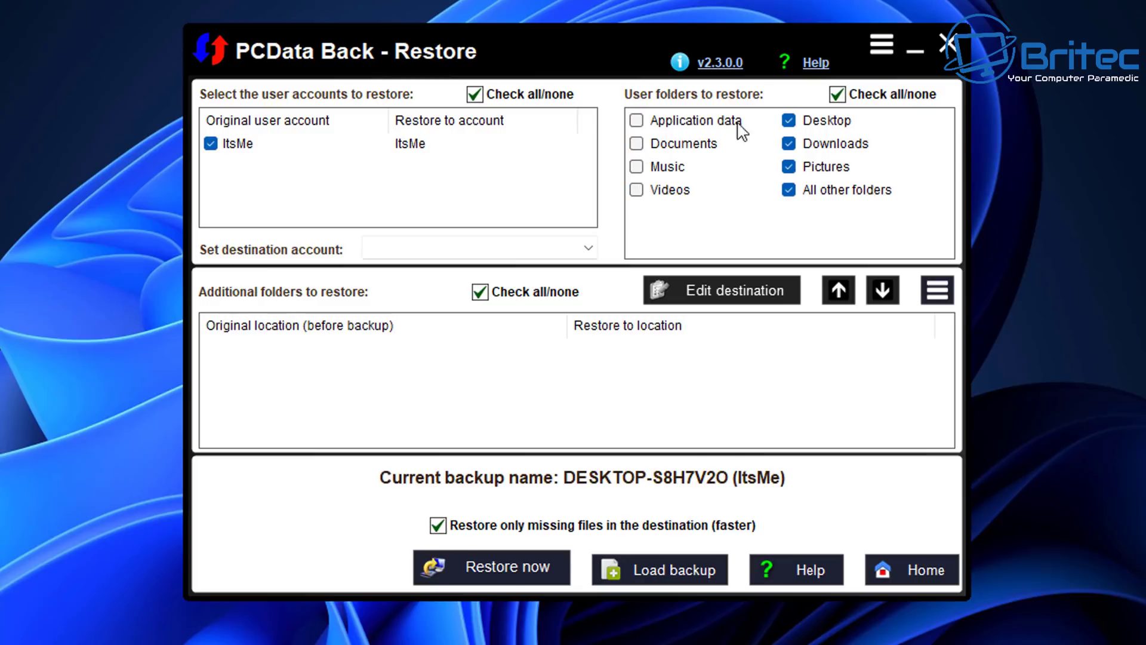
{"action": "left_click", "coordinate": [789, 120]}
{"action": "left_click", "coordinate": [788, 143]}
{"action": "left_click", "coordinate": [789, 190]}
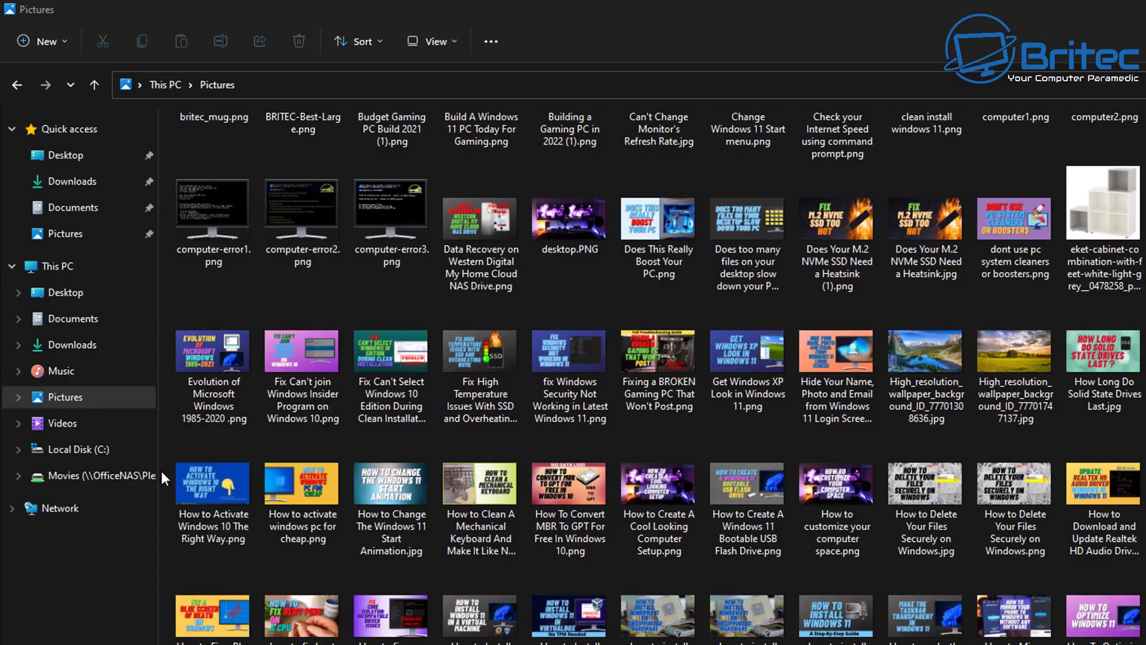
Select the row of twelve 'How to…' images in the local Pictures folder and delete them
{"action": "left_click_drag", "start_coordinate": [164, 457], "coordinate": [1134, 522]}
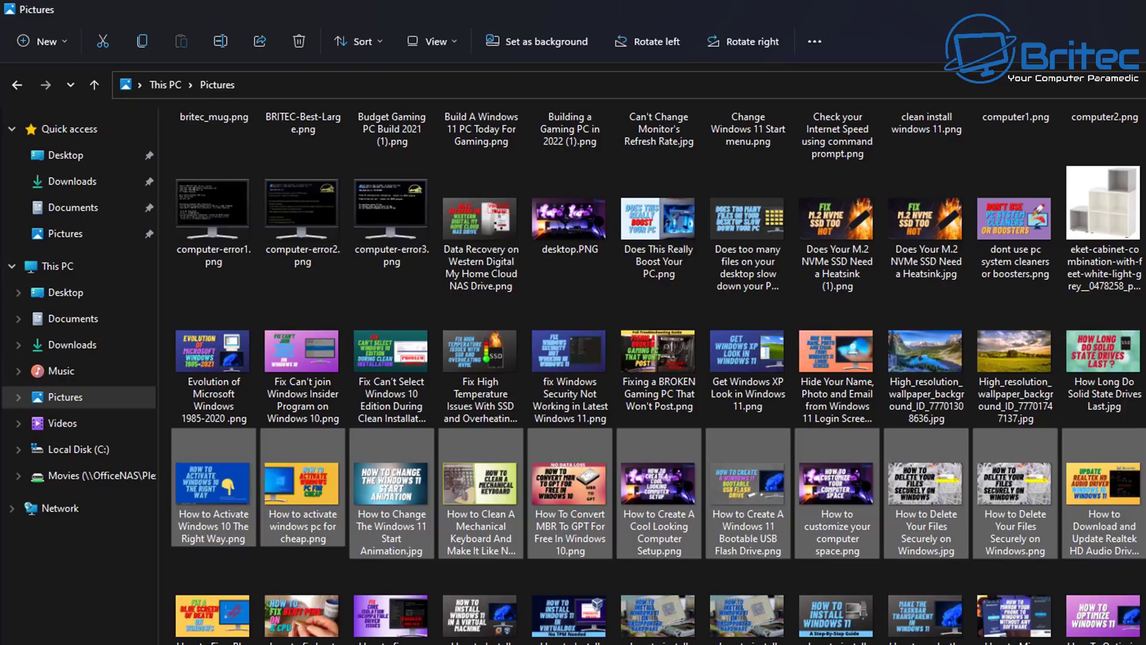
{"action": "key", "text": "Delete"}
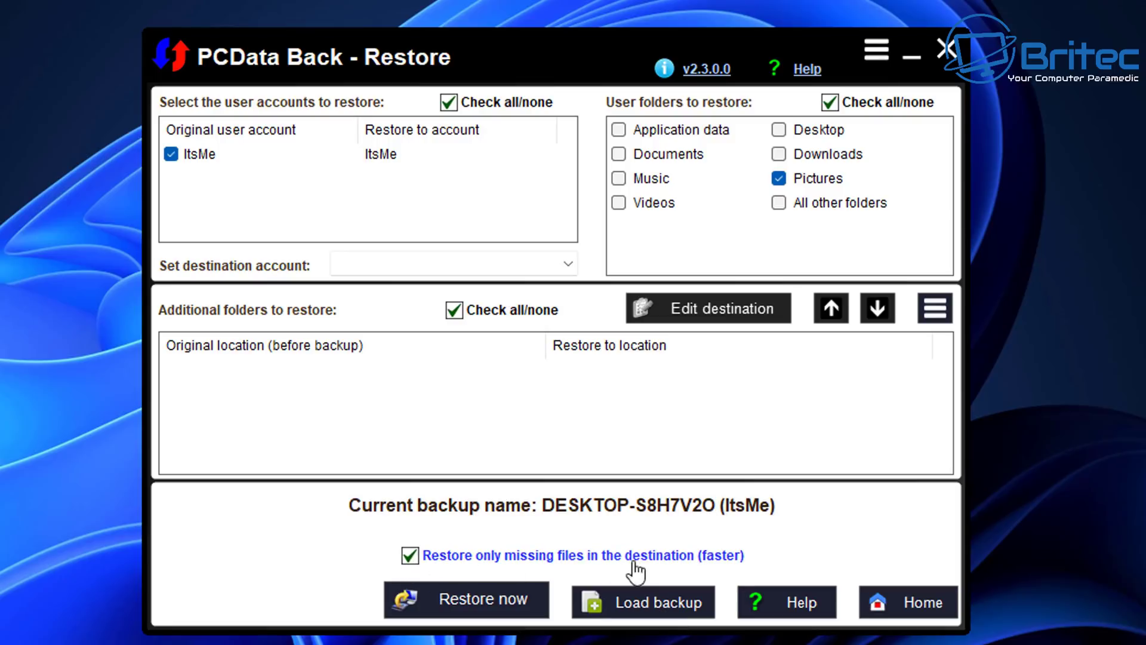
Run the Pictures restore and confirm the Pictures folder is back to 169 items
{"action": "left_click", "coordinate": [445, 599]}
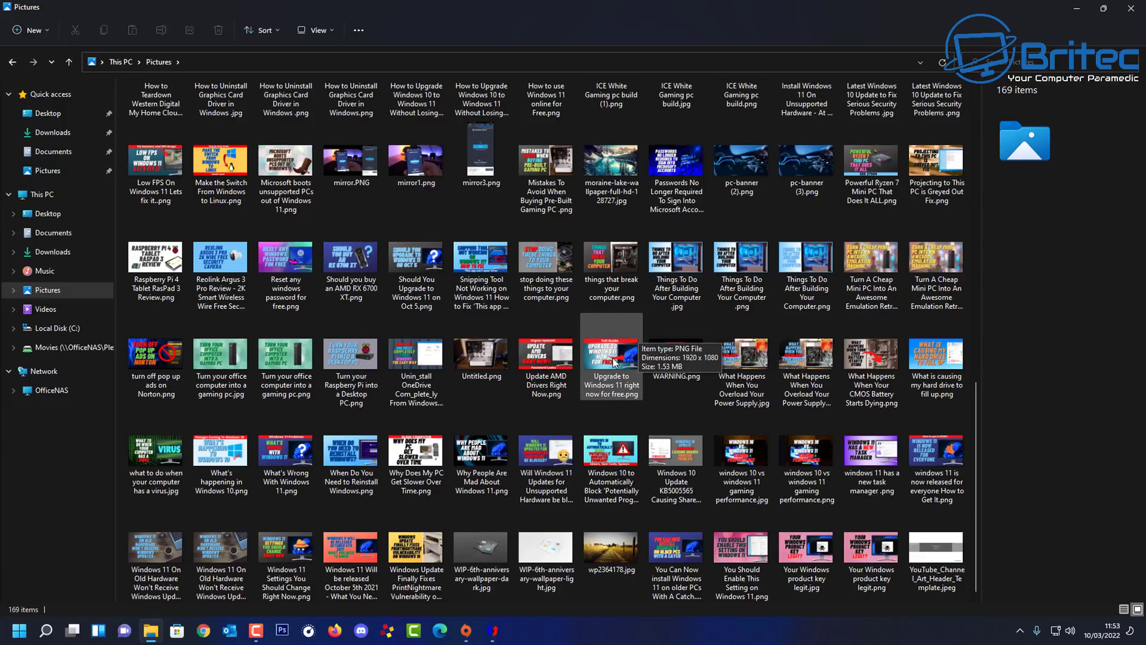
{"action": "scroll", "coordinate": [614, 356], "scroll_direction": "up", "scroll_amount": 4}
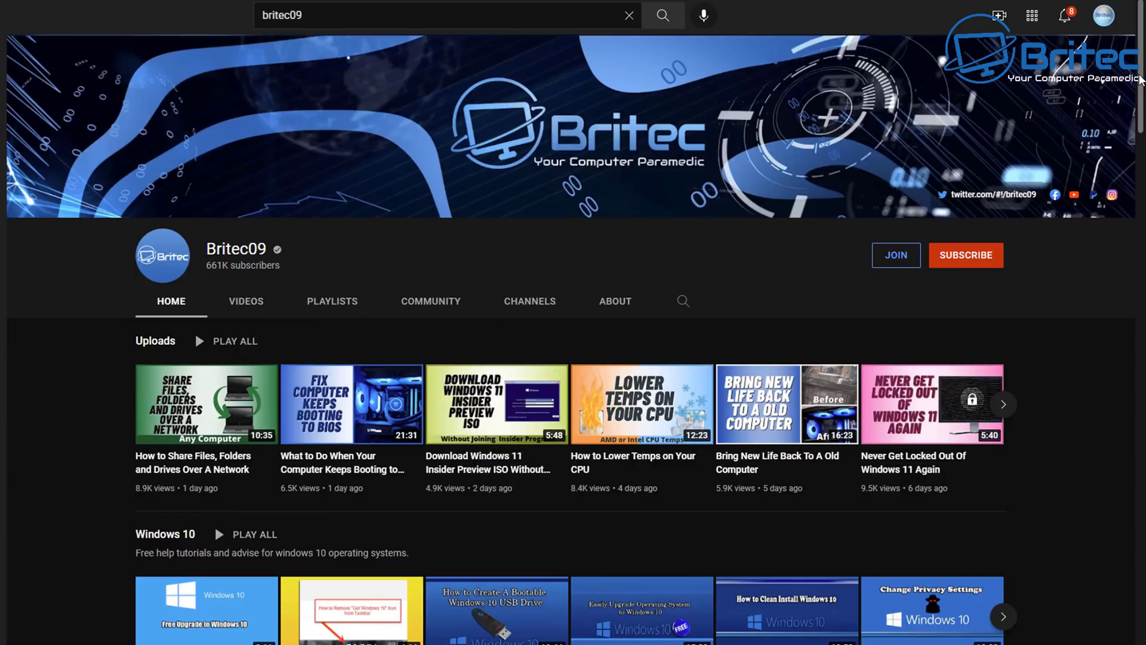
Subscribe to Britec09, set its notifications to All, and open its membership tiers
{"action": "scroll", "coordinate": [1140, 98], "scroll_direction": "down", "scroll_amount": 2}
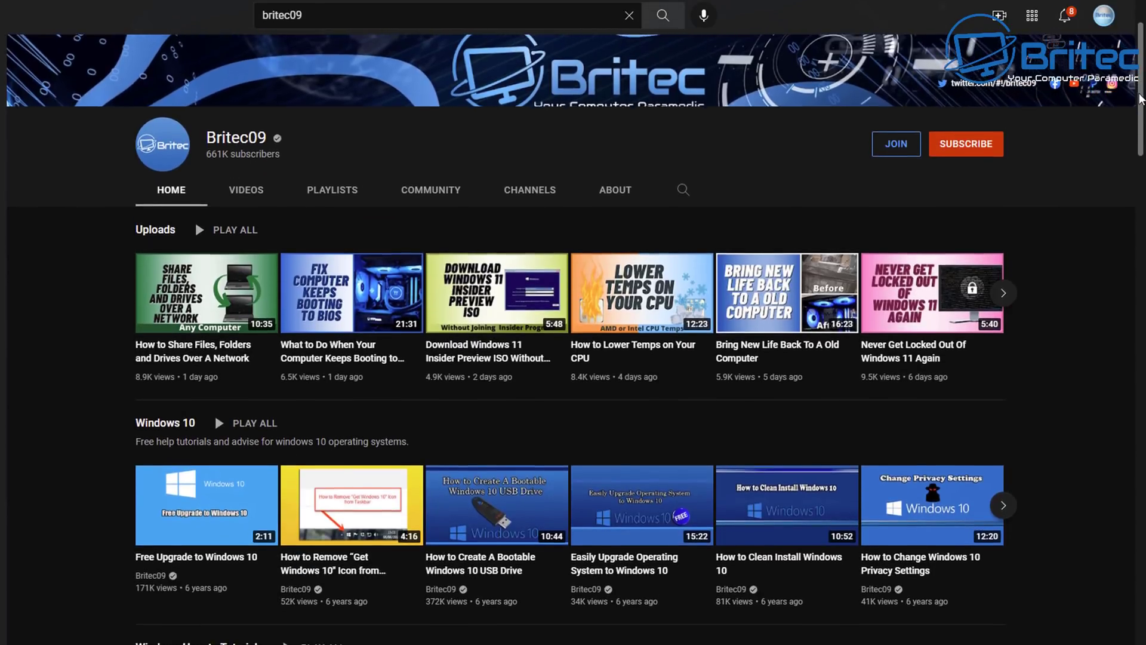
{"action": "left_click_drag", "start_coordinate": [1141, 98], "coordinate": [1141, 461]}
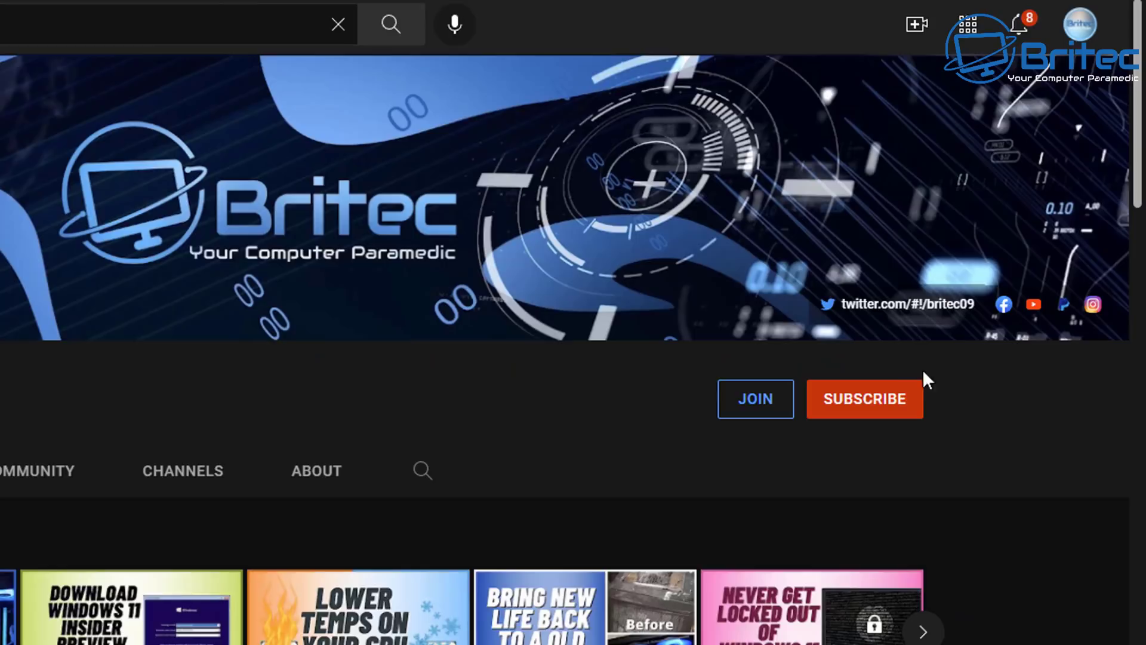
{"action": "left_click", "coordinate": [896, 411]}
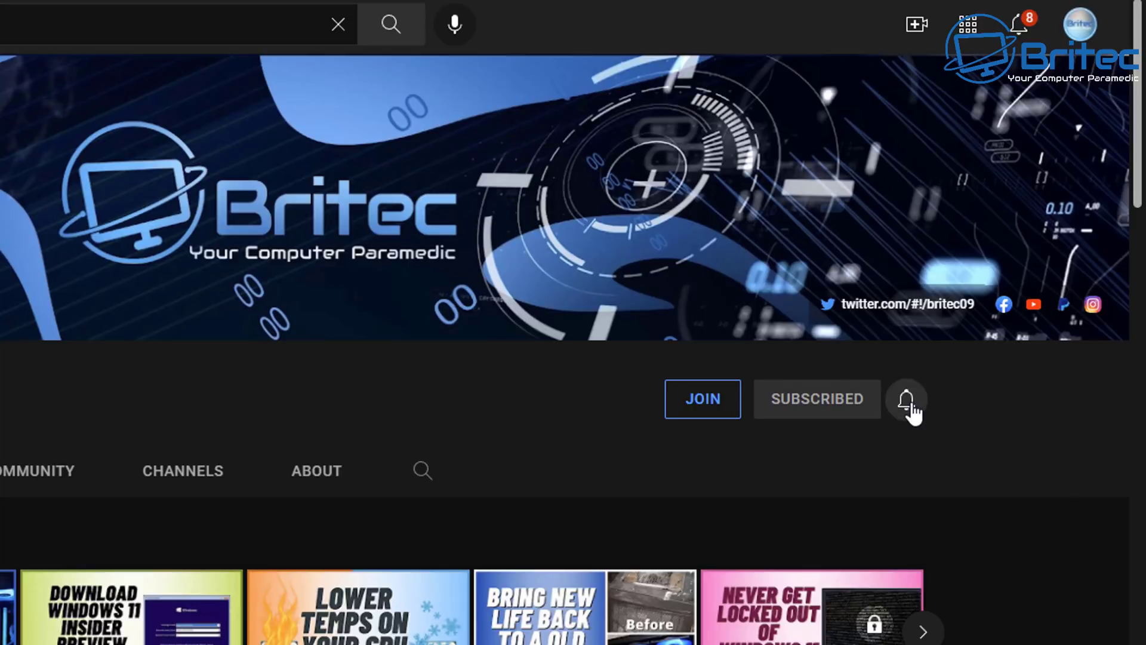
{"action": "left_click", "coordinate": [908, 411]}
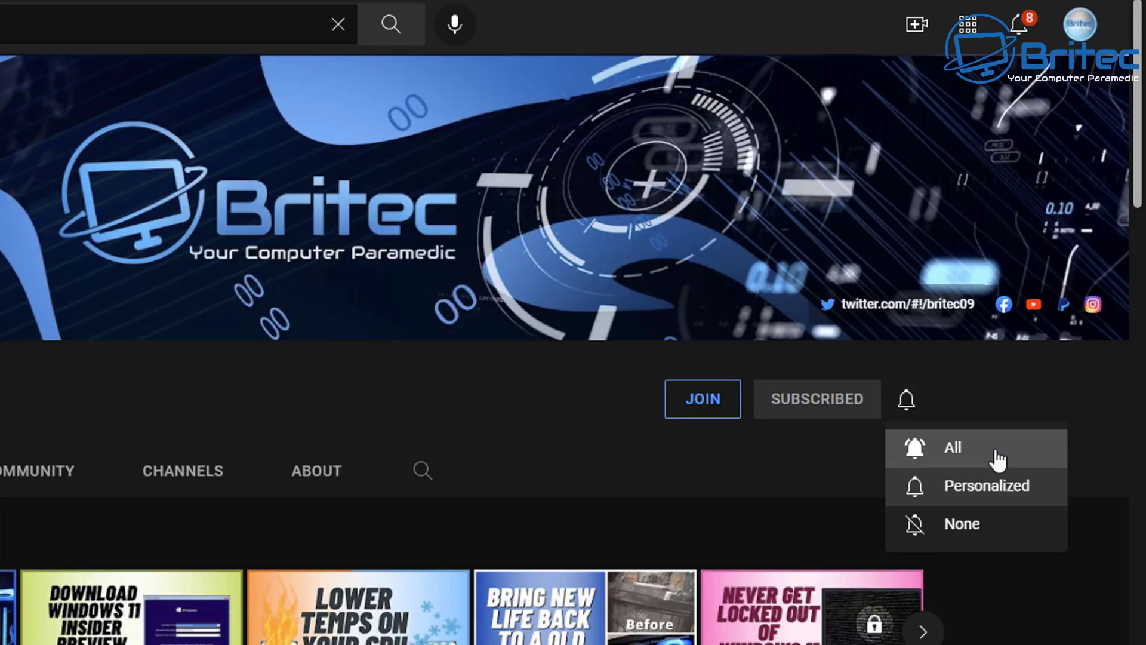
{"action": "left_click", "coordinate": [996, 460]}
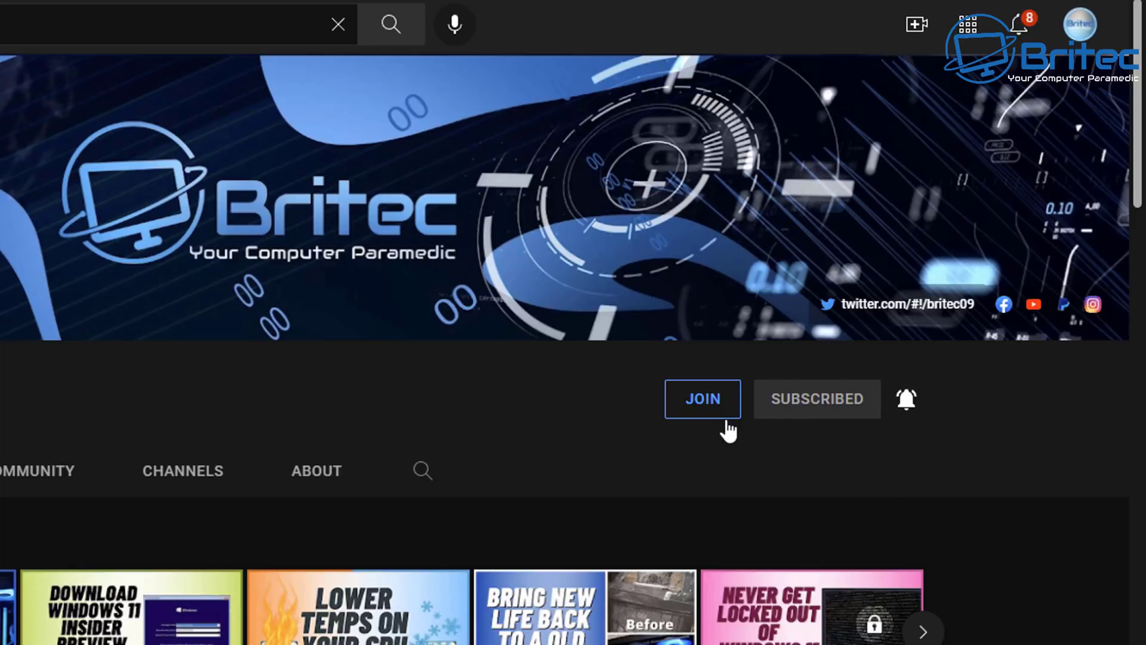
{"action": "left_click", "coordinate": [718, 415]}
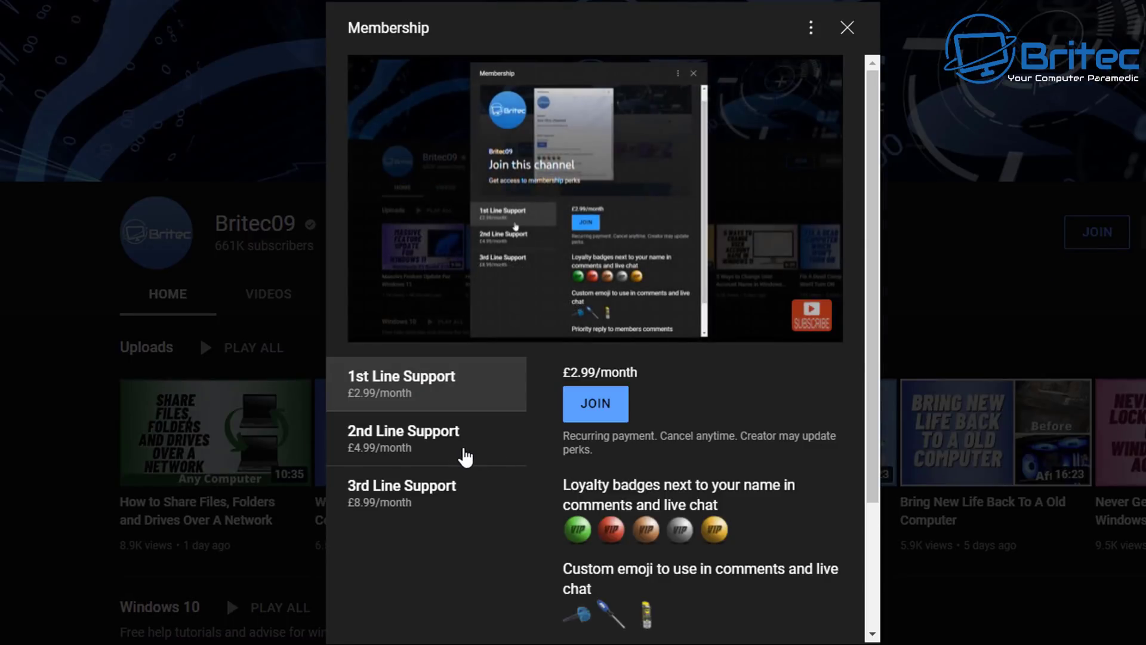
View the 2nd Line Support tier, then the £8.99/month 3rd Line Support tier
{"action": "left_click", "coordinate": [466, 457]}
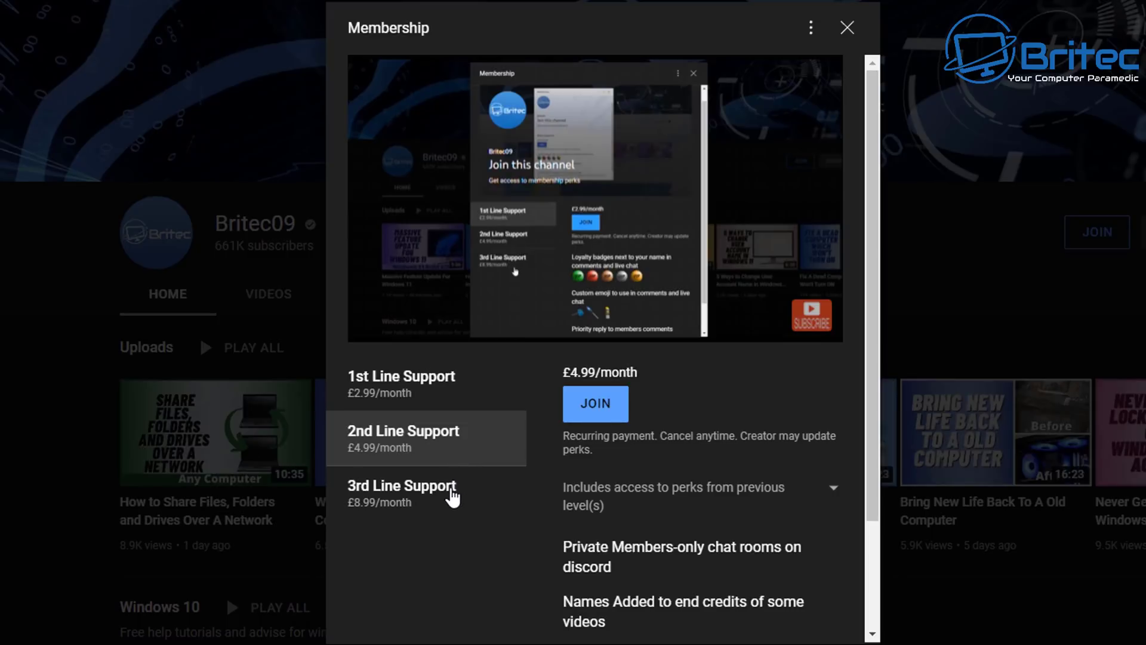
{"action": "left_click", "coordinate": [453, 500]}
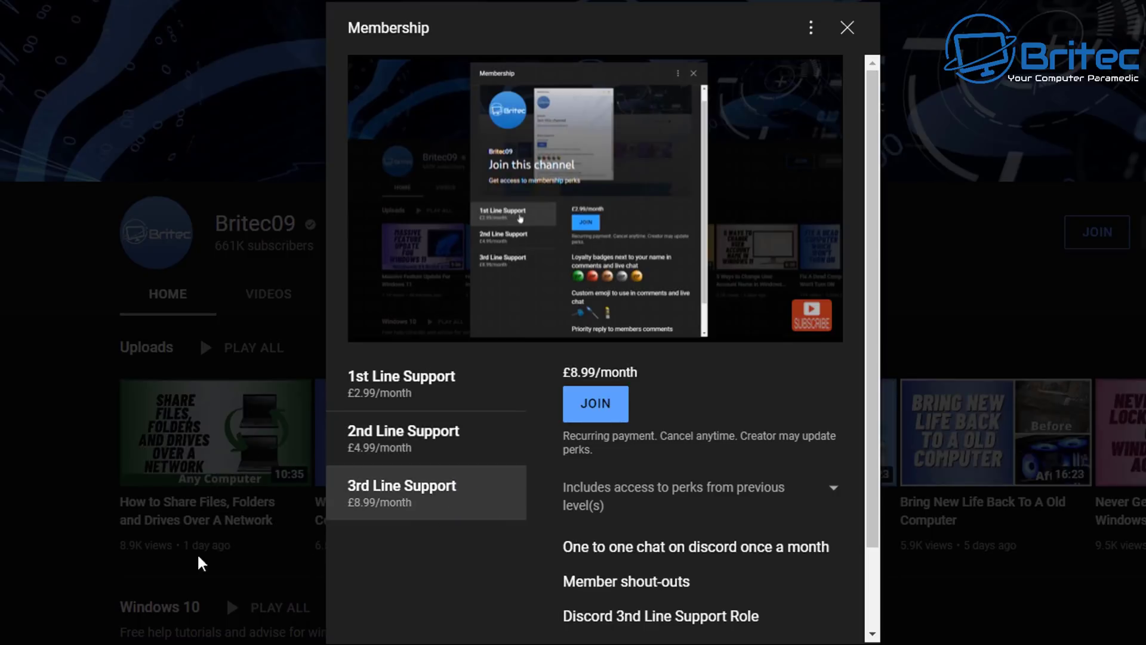